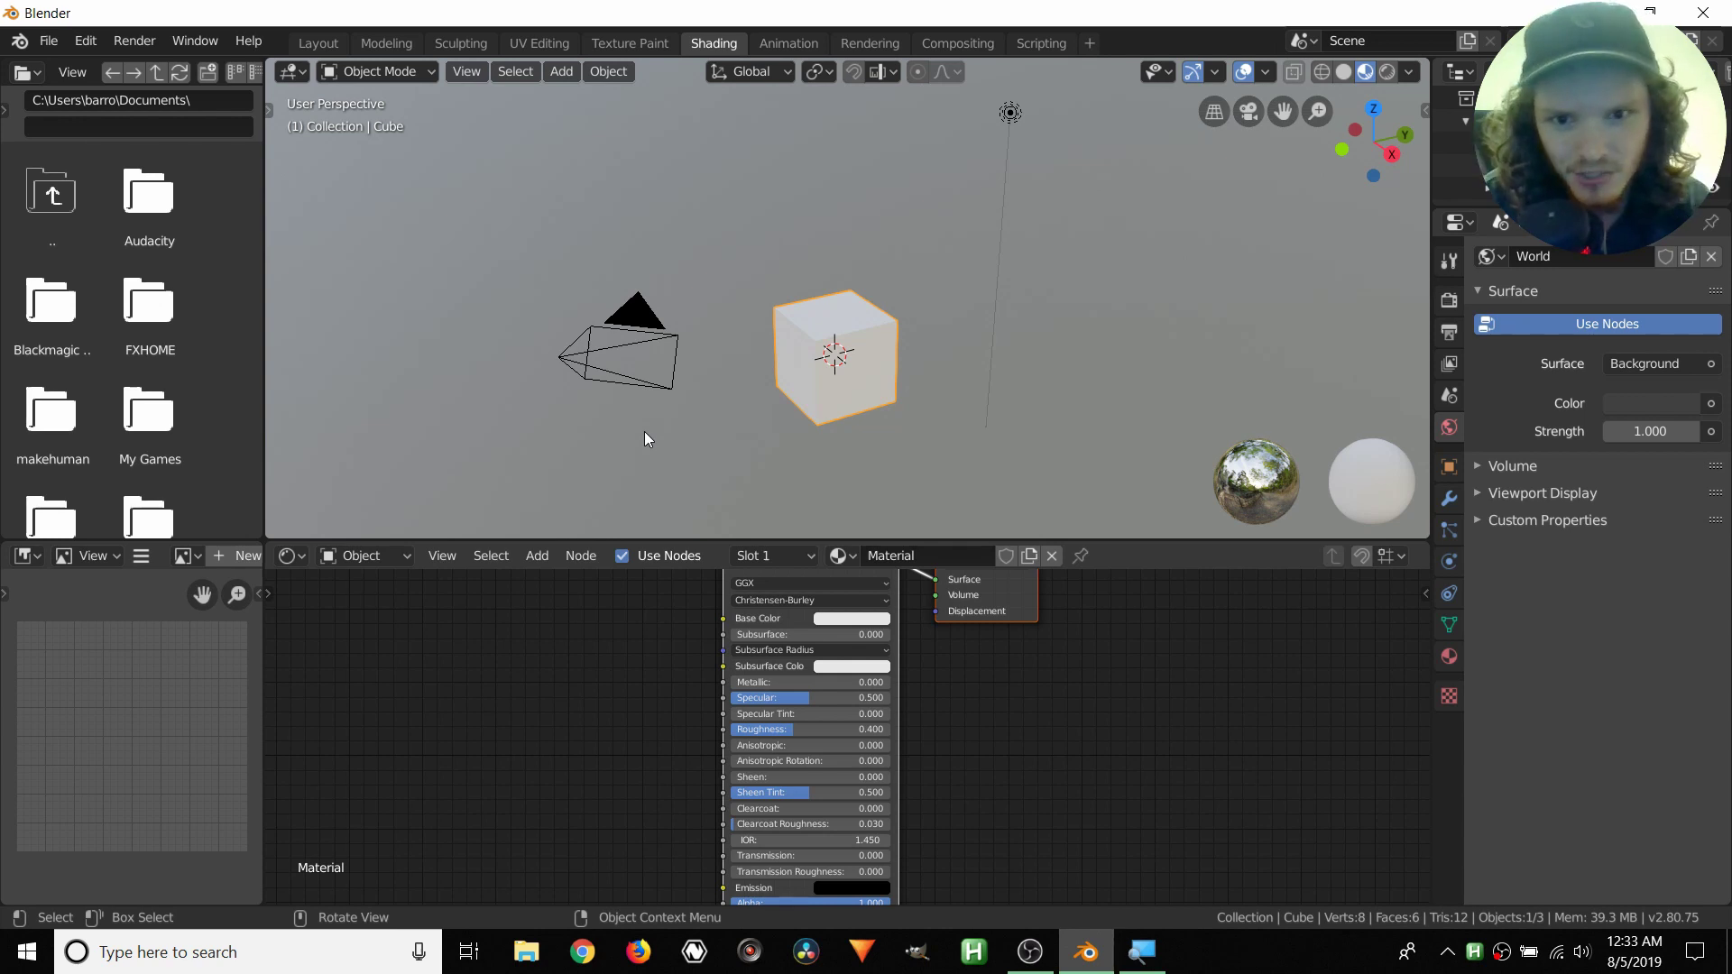
# Step: Scroll the Shading workspace down and back up to inspect the cube's material nodes
pyautogui.scroll(-2, 962, 729)
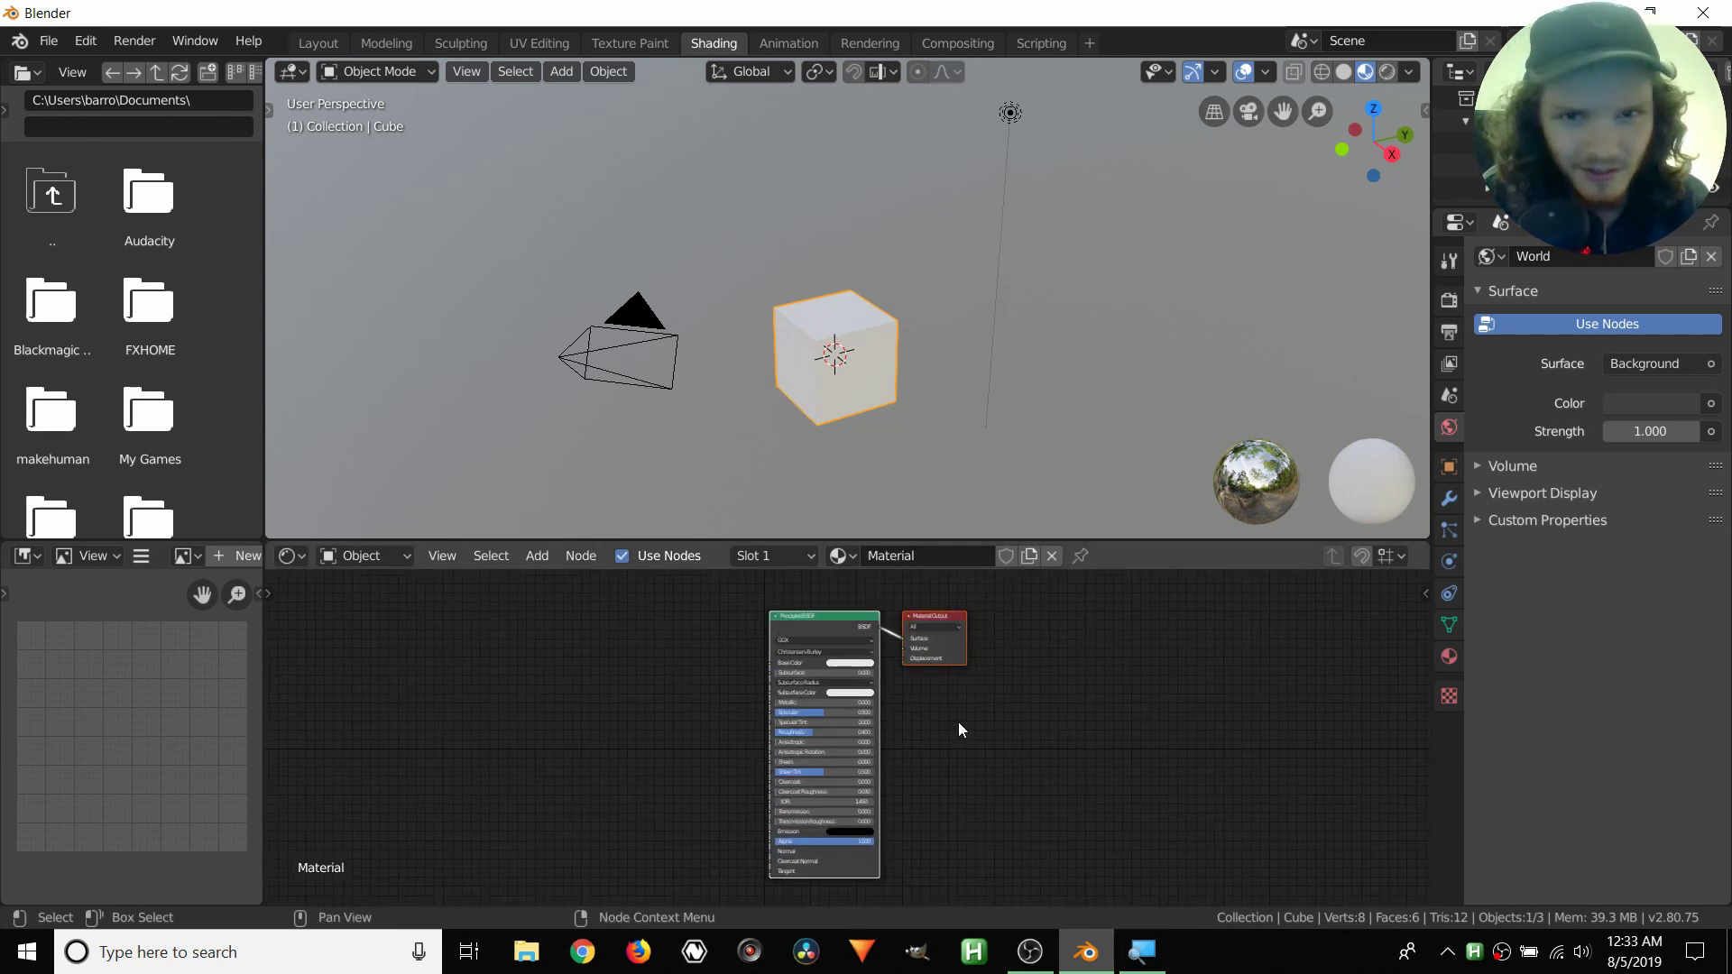
pyautogui.scroll(2, 958, 722)
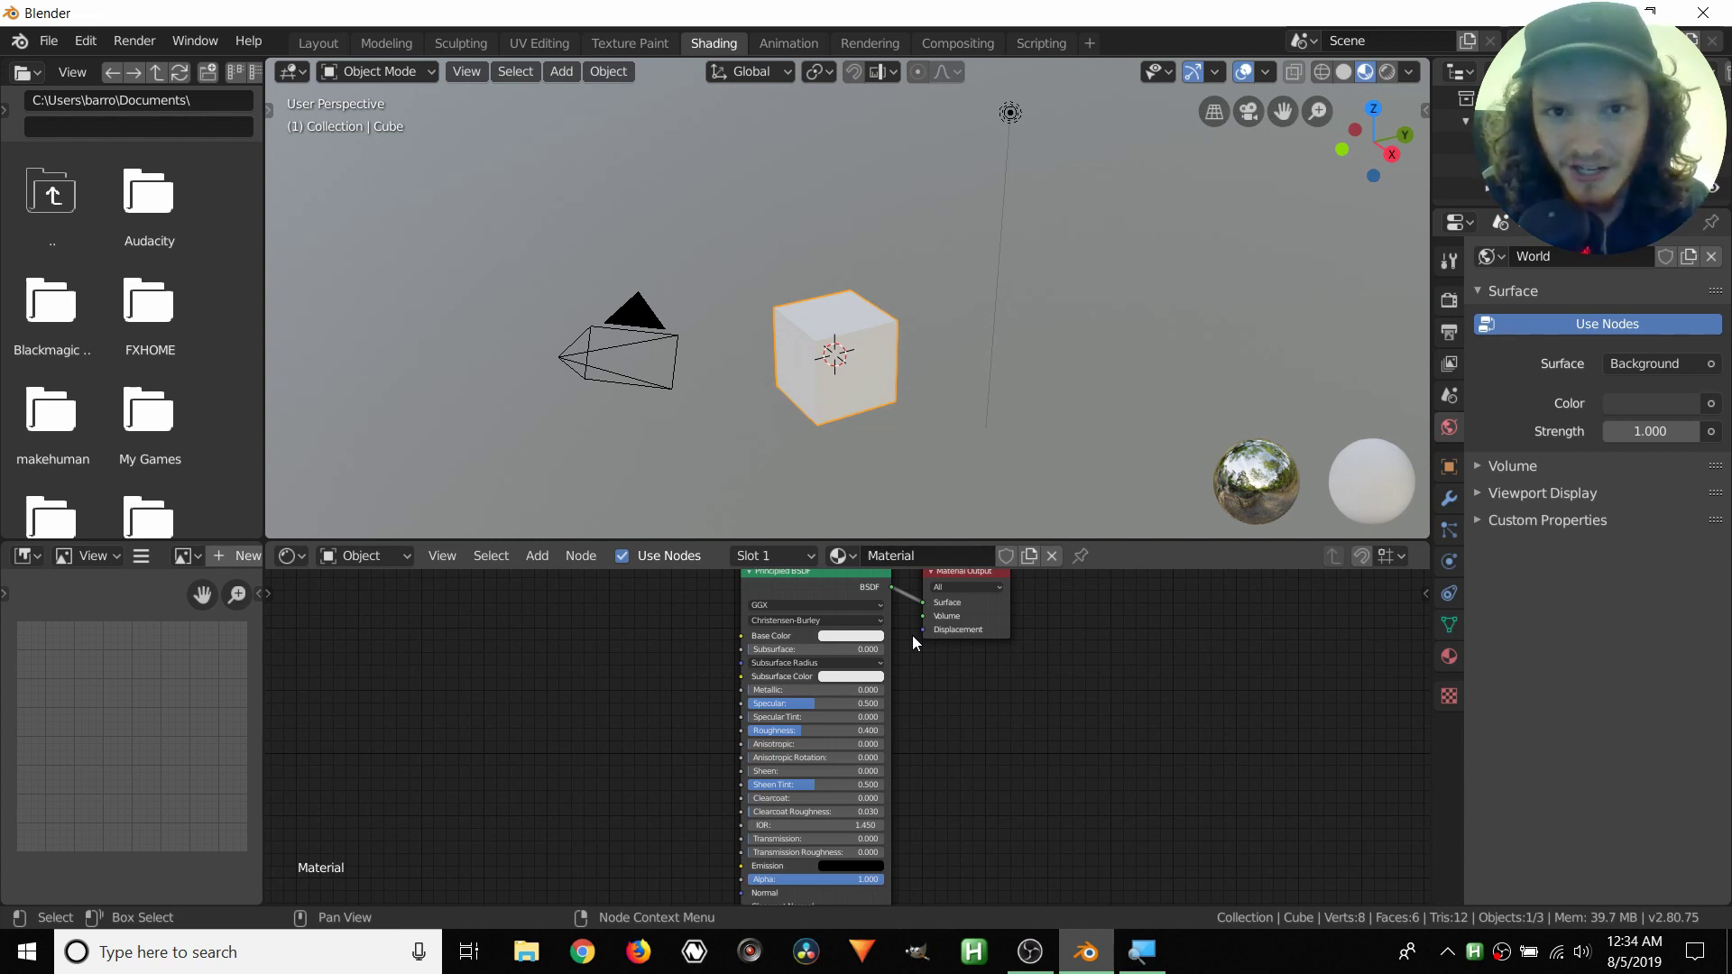
# Step: Return to the Layout workspace and start a new General scene, discarding unsaved changes
pyautogui.click(302, 52)
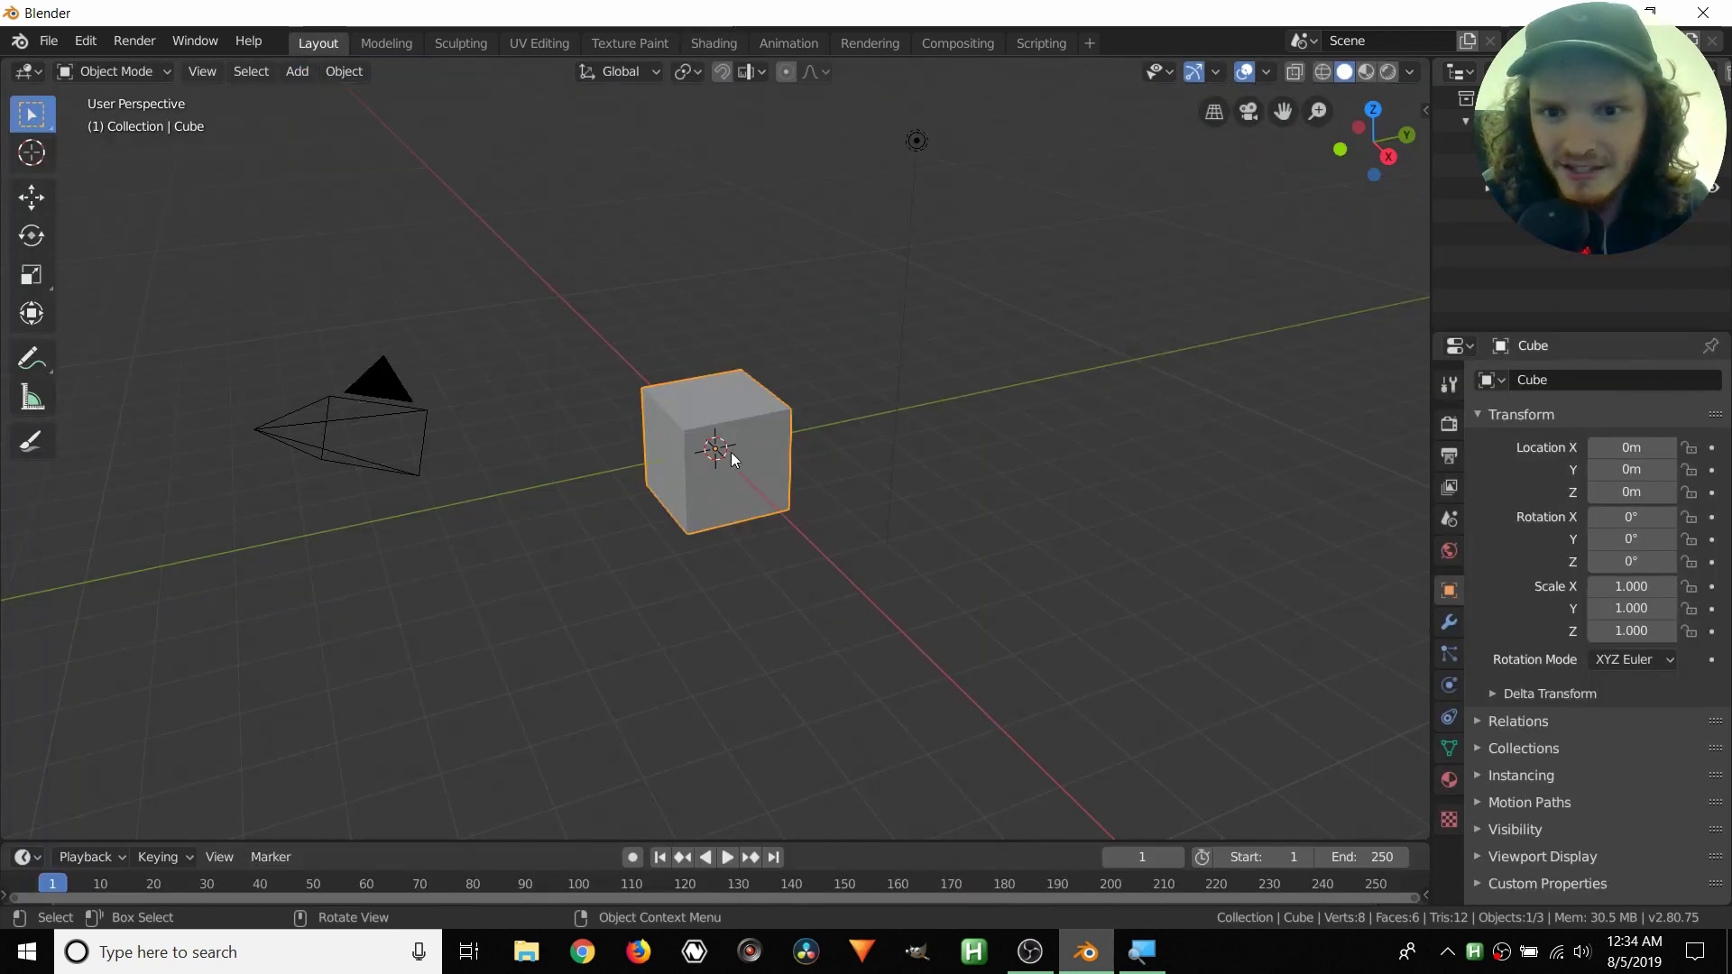
pyautogui.hotkey('ctrl', 'n')
pyautogui.click(678, 418)
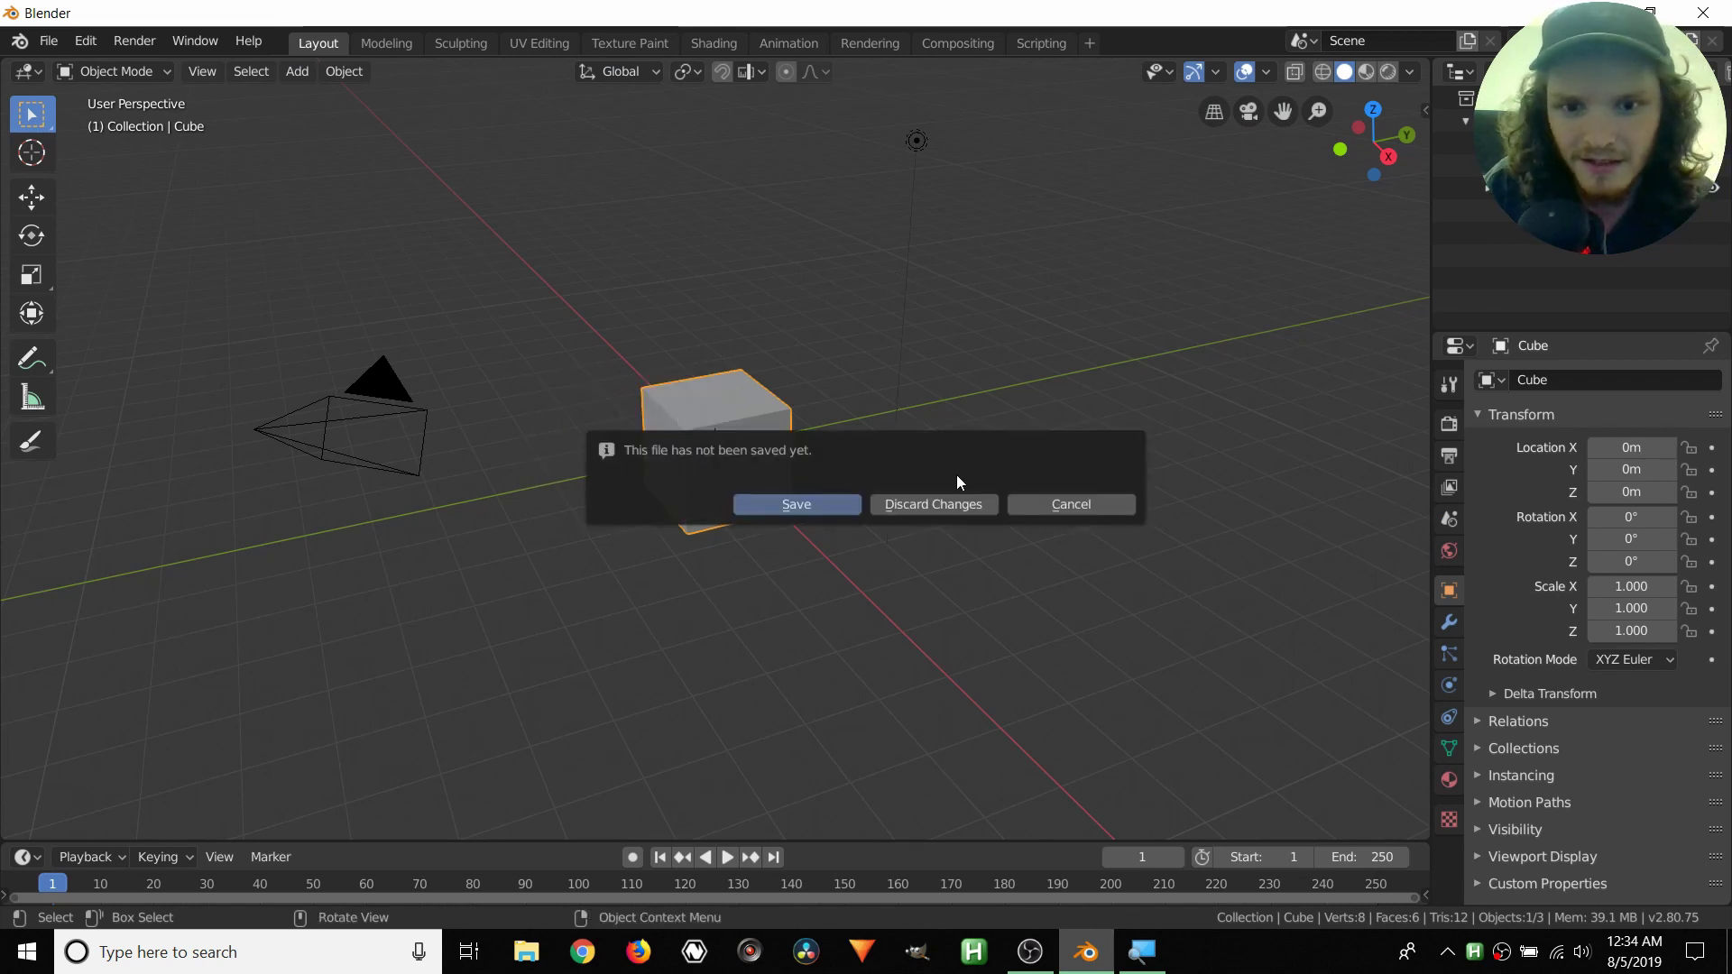
pyautogui.click(943, 504)
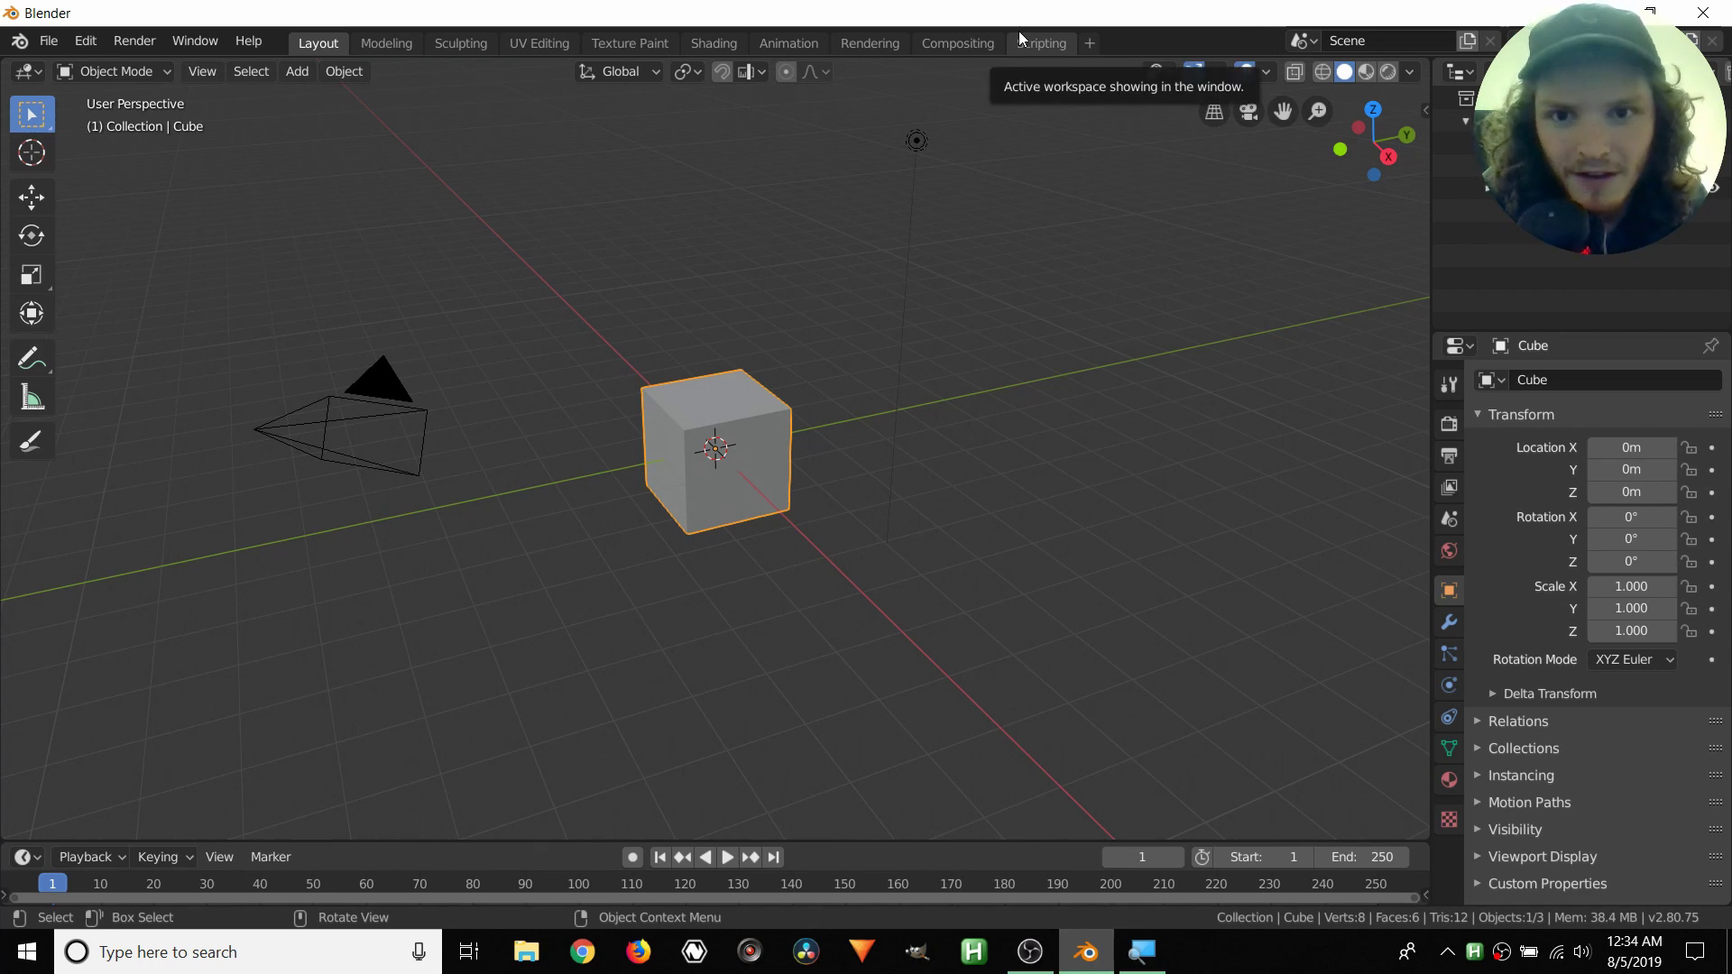
# Step: Switch to the Shading workspace, orbit around the new cube and scroll through the file browser
pyautogui.click(714, 43)
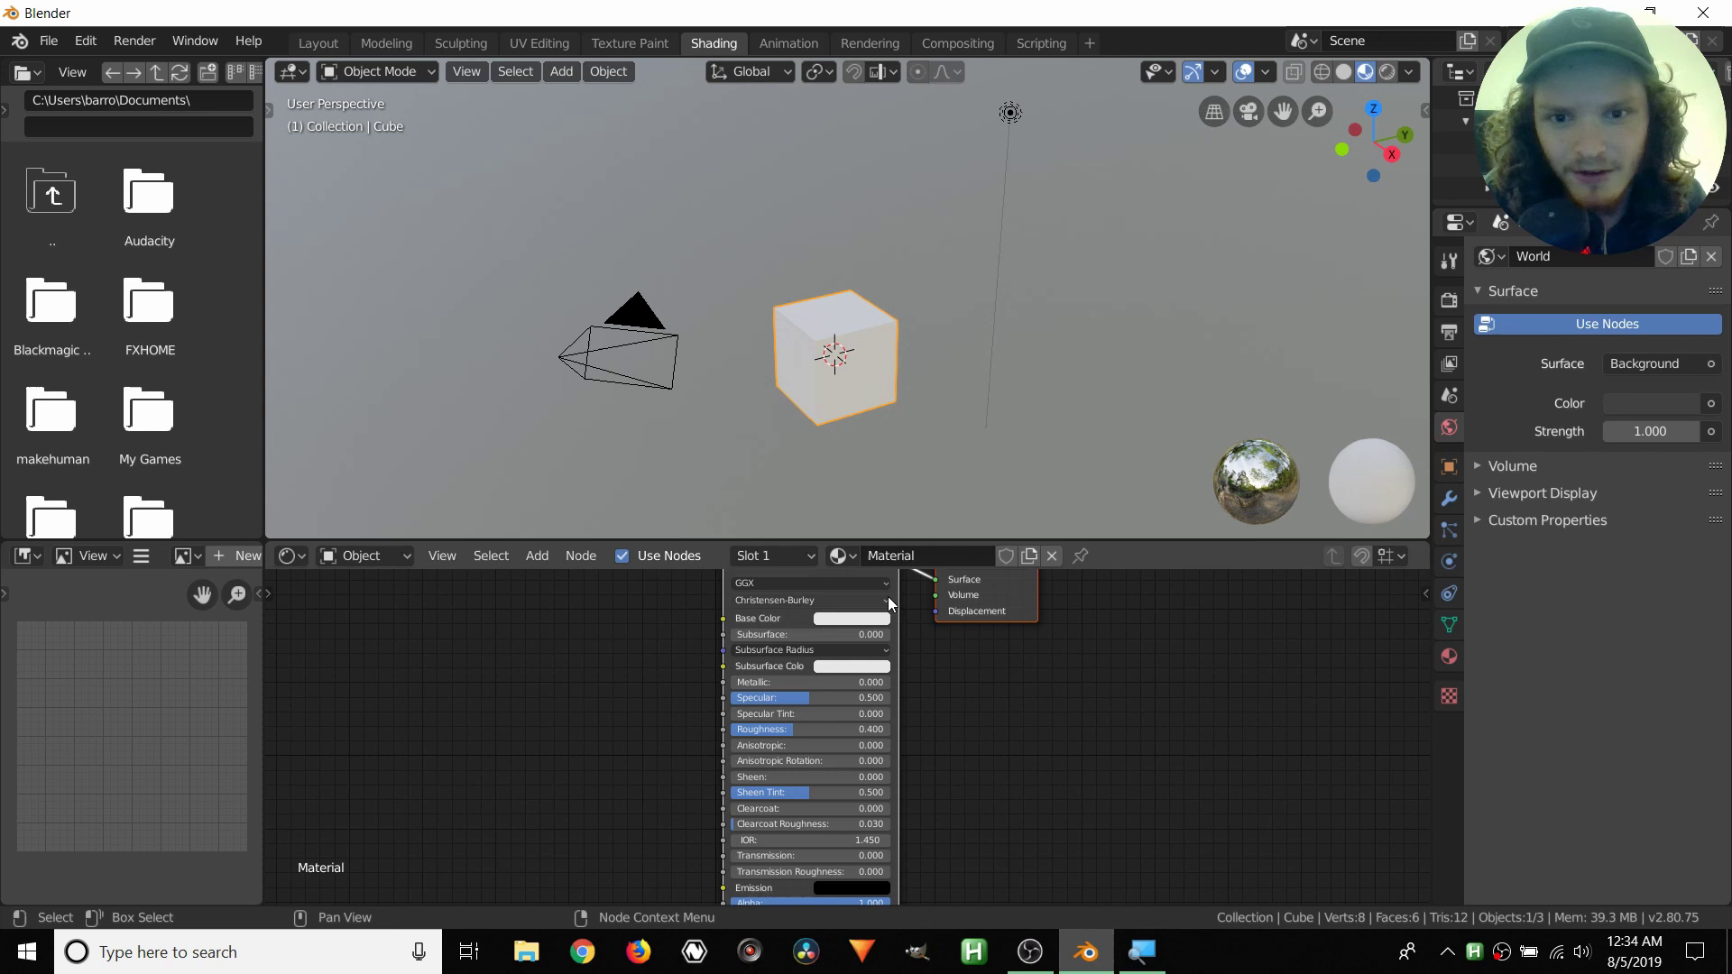
pyautogui.moveTo(858, 365); pyautogui.dragTo(841, 334, button='middle')
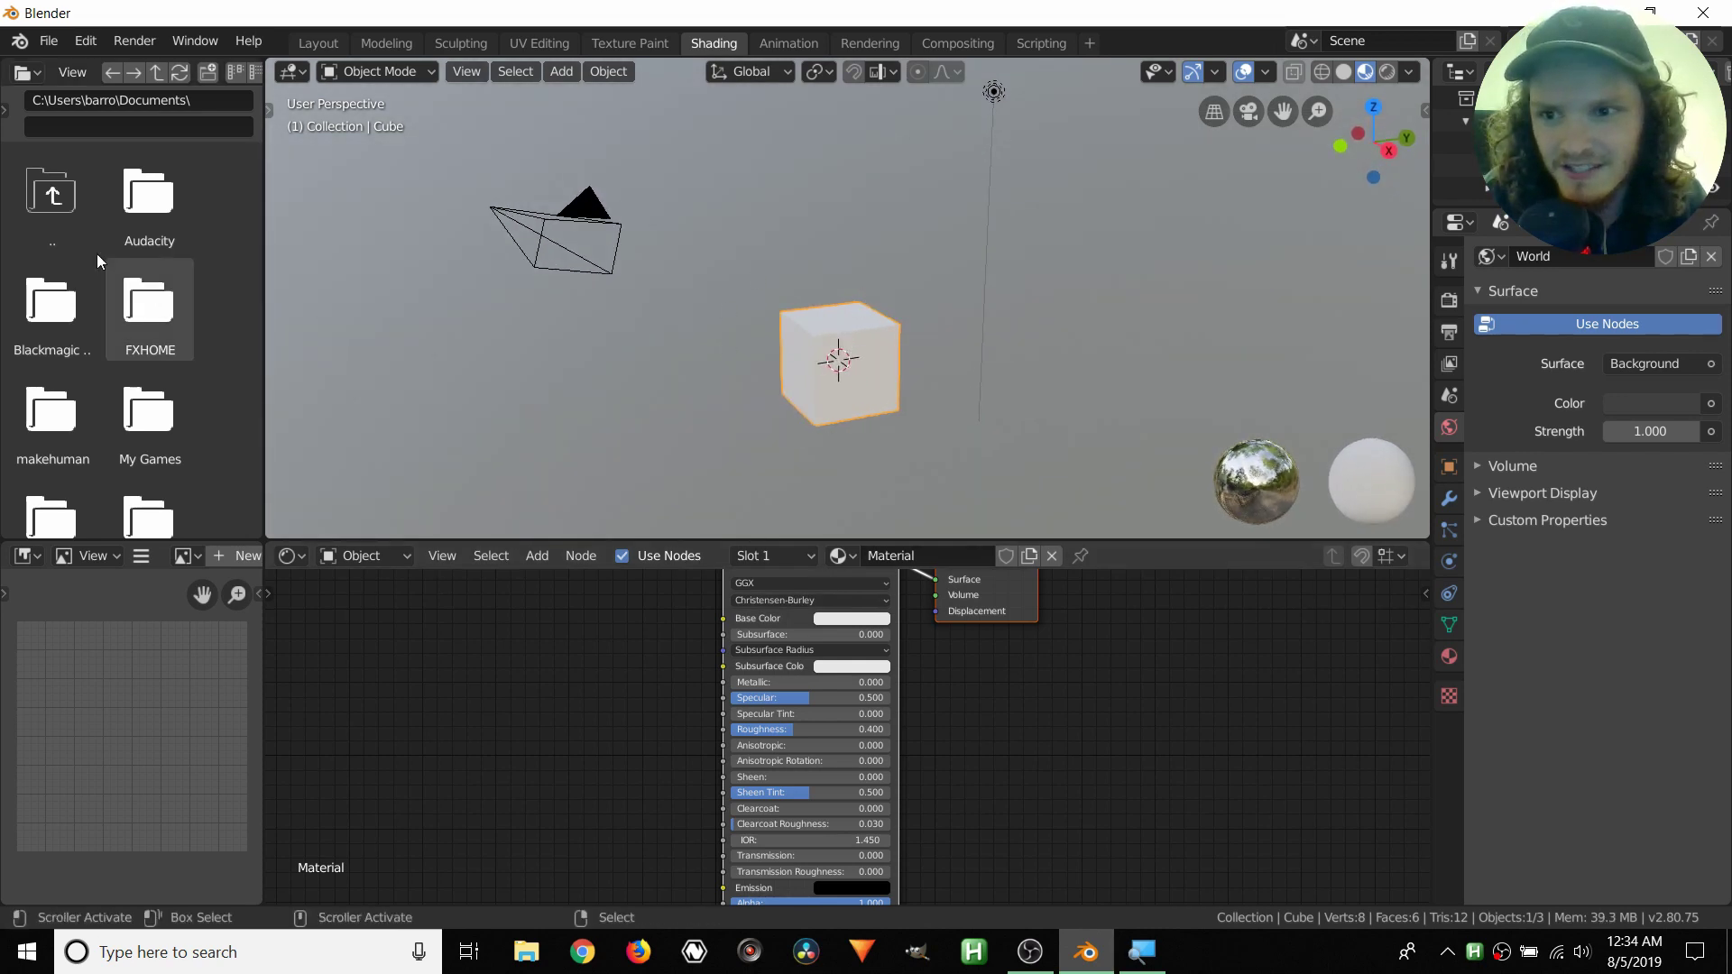
pyautogui.scroll(-5, 157, 220)
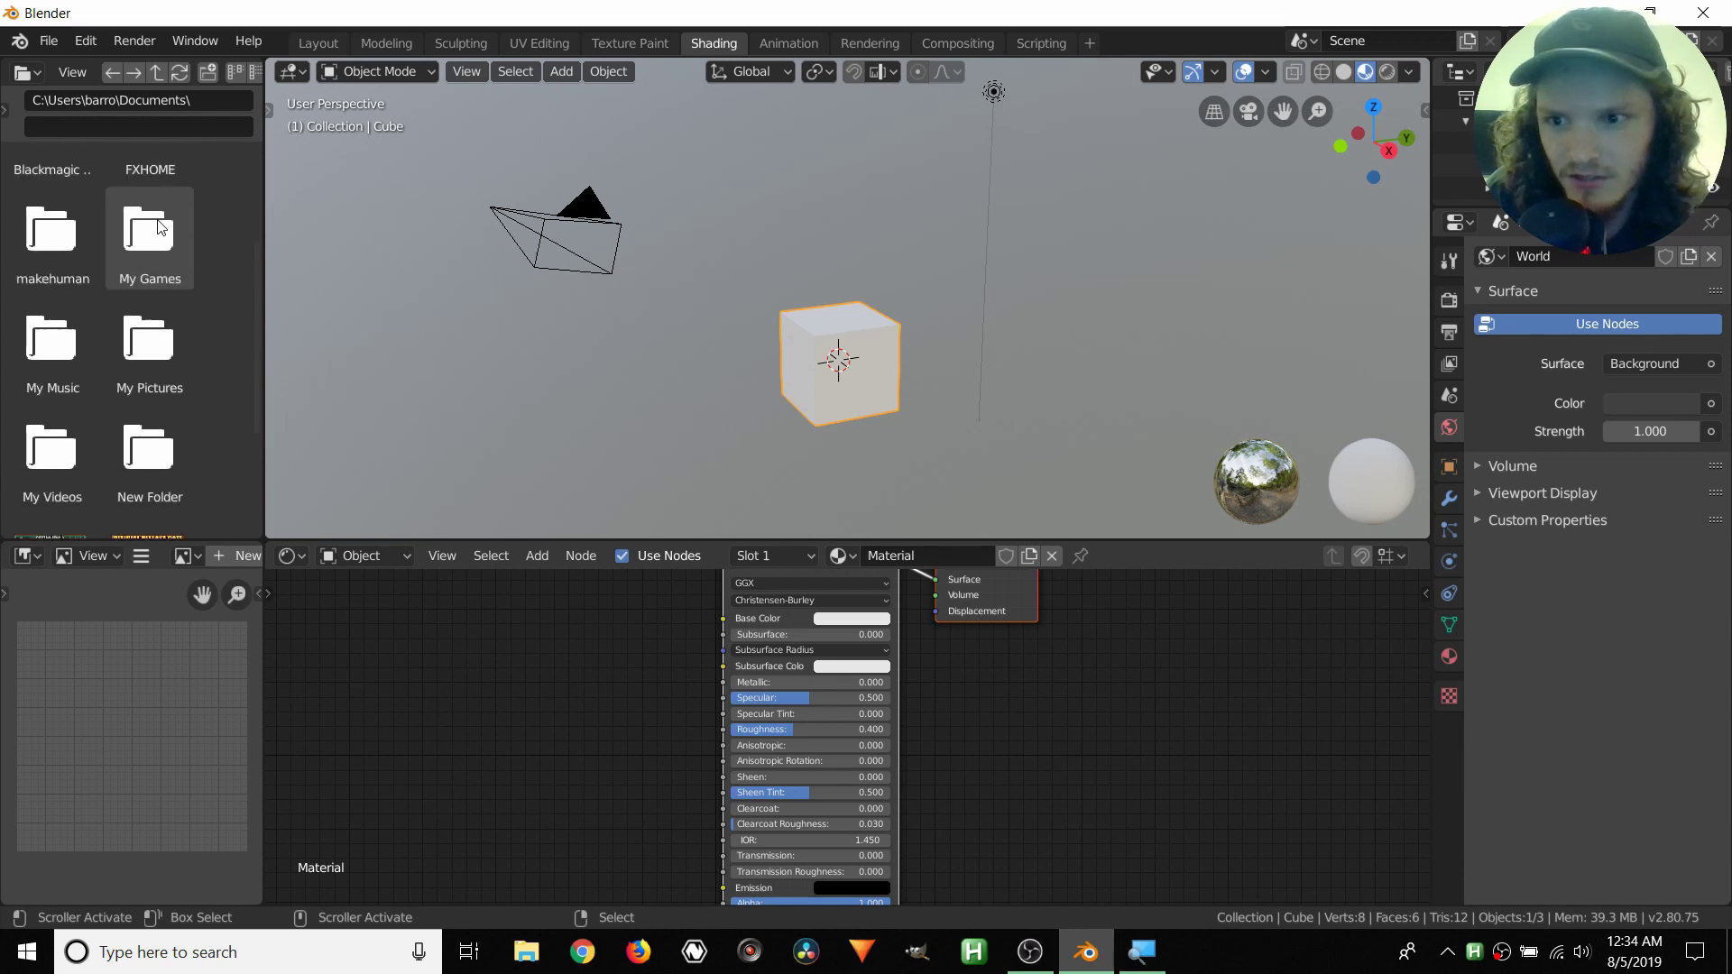
pyautogui.scroll(4, 154, 252)
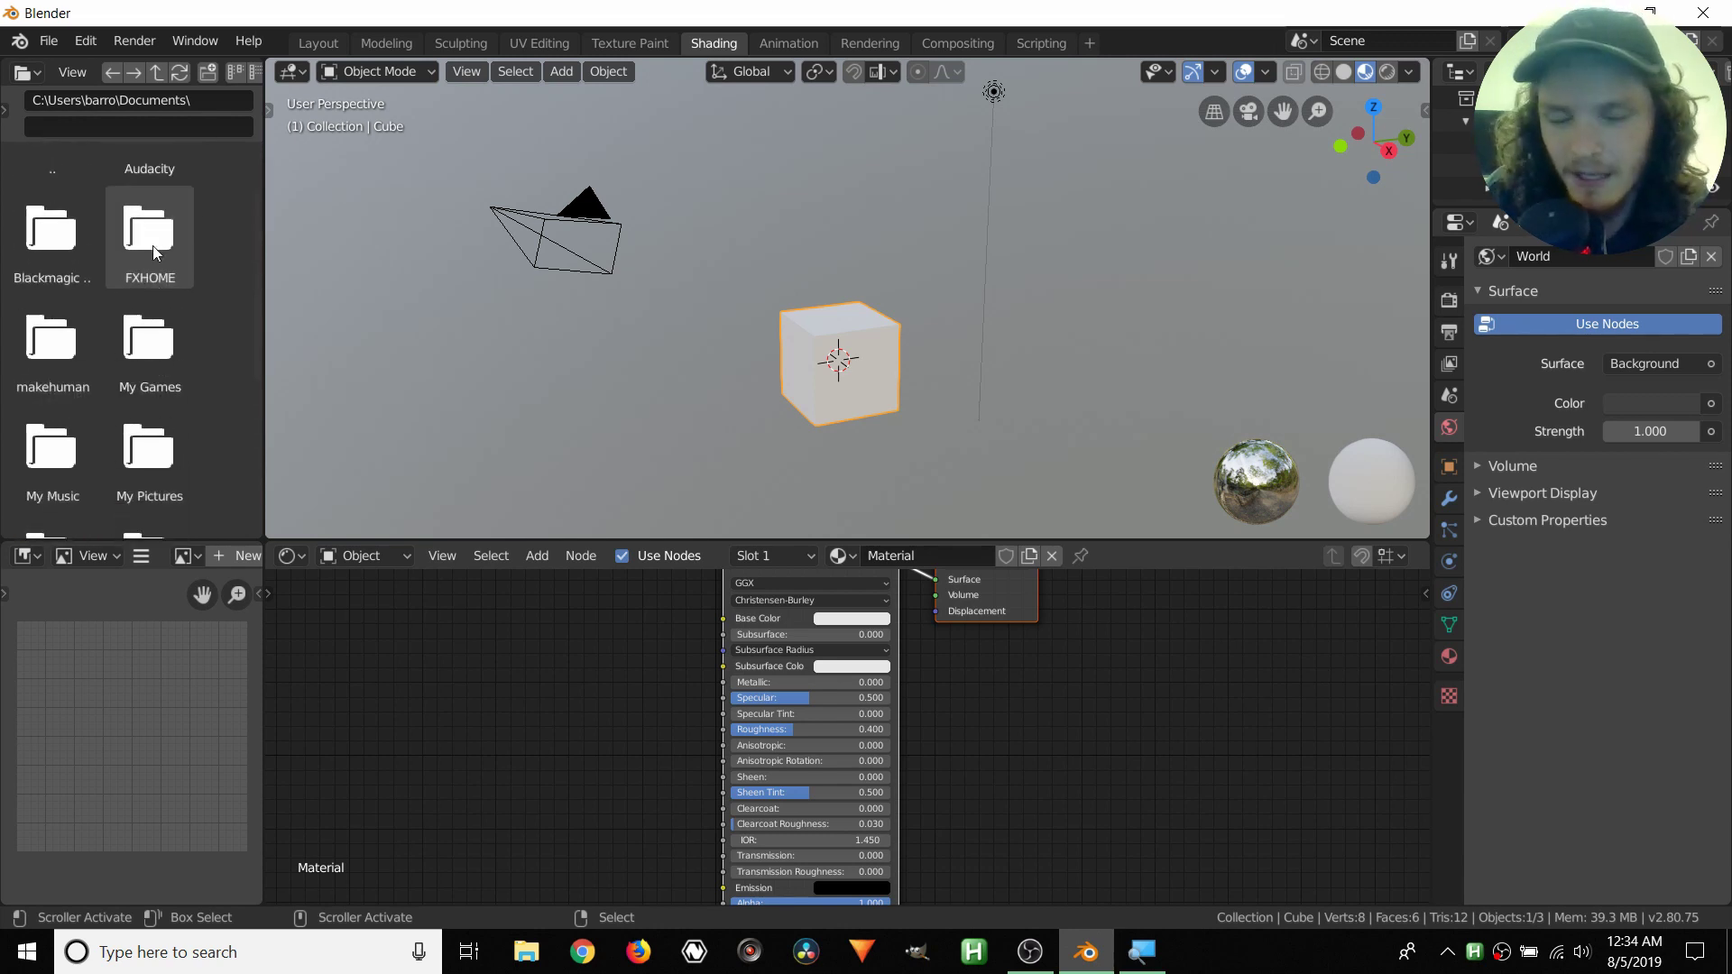
pyautogui.scroll(1, 155, 253)
pyautogui.scroll(-2, 154, 253)
pyautogui.scroll(-2, 153, 245)
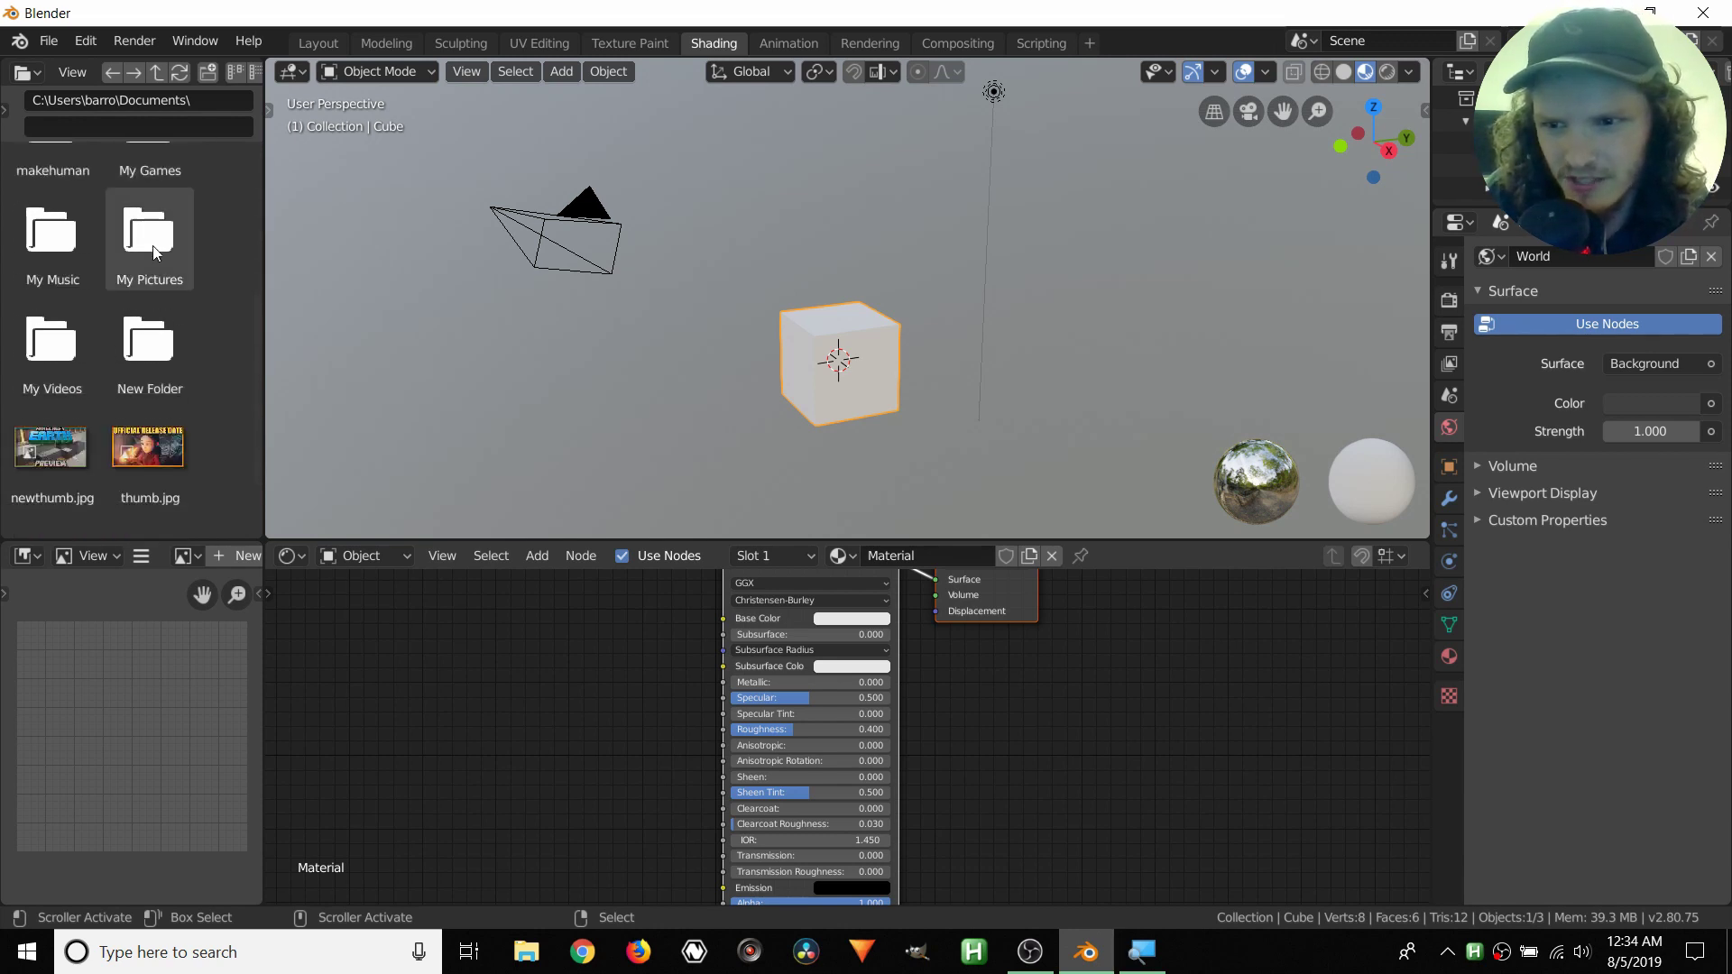
pyautogui.scroll(2, 153, 245)
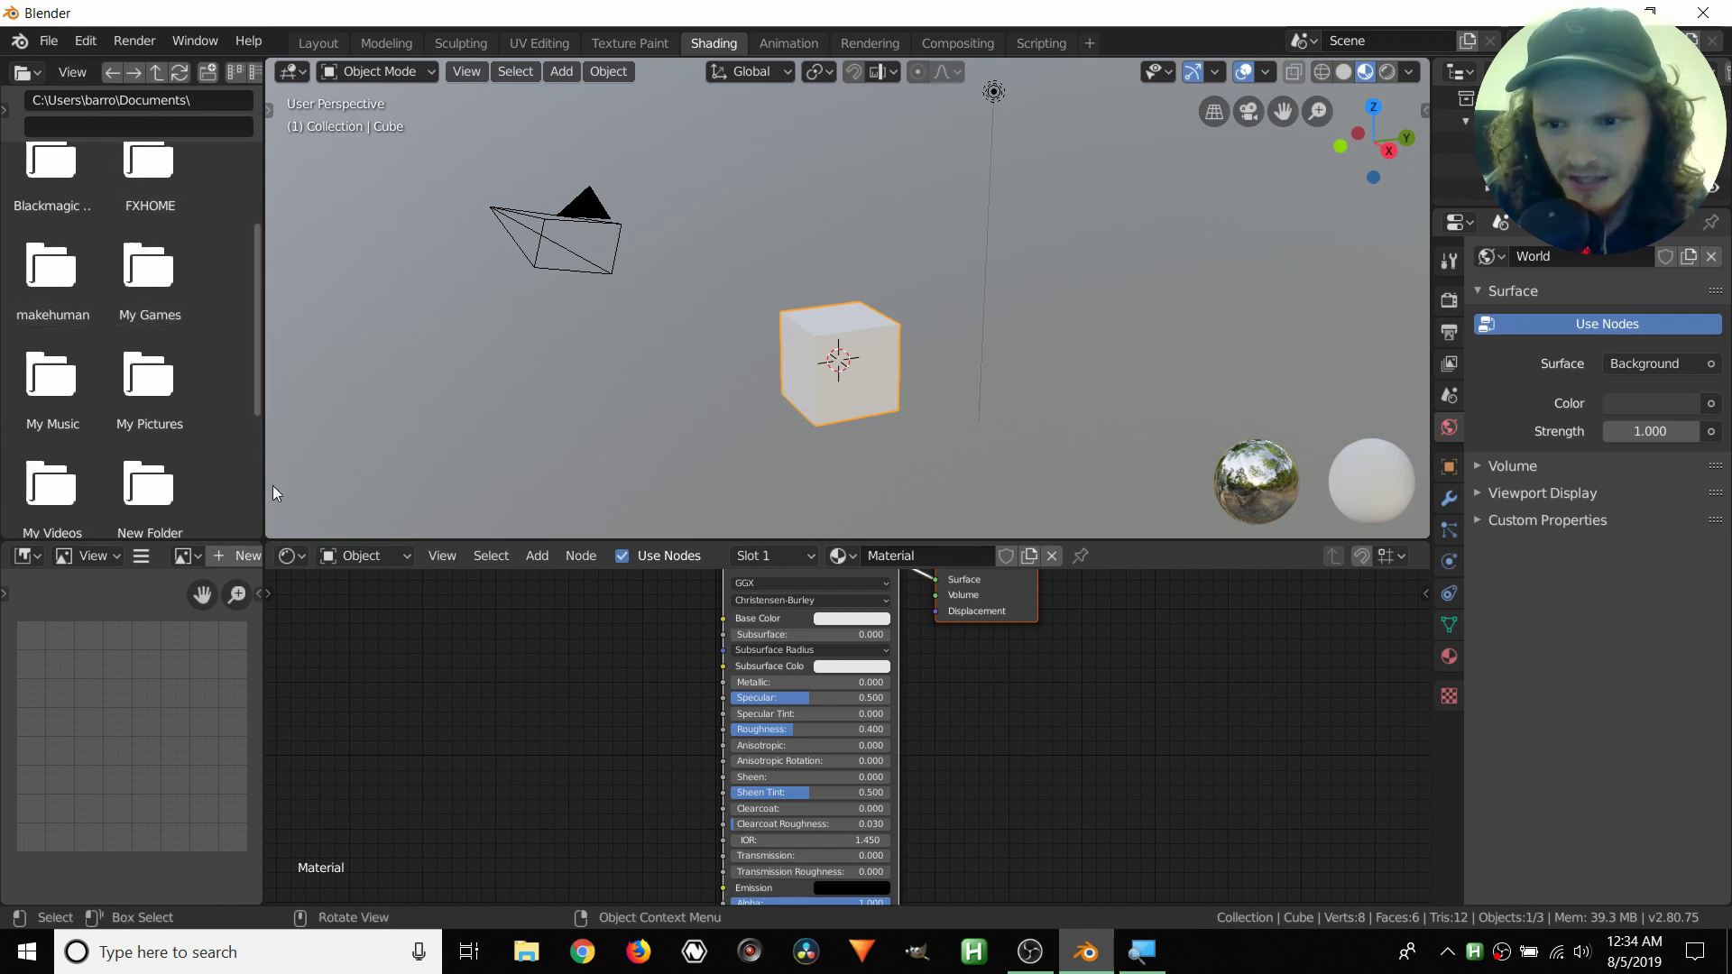
# Step: Close the file browser, and switch the image panel to UV Editor and back to Image Editor
pyautogui.moveTo(262, 530); pyautogui.dragTo(163, 379)
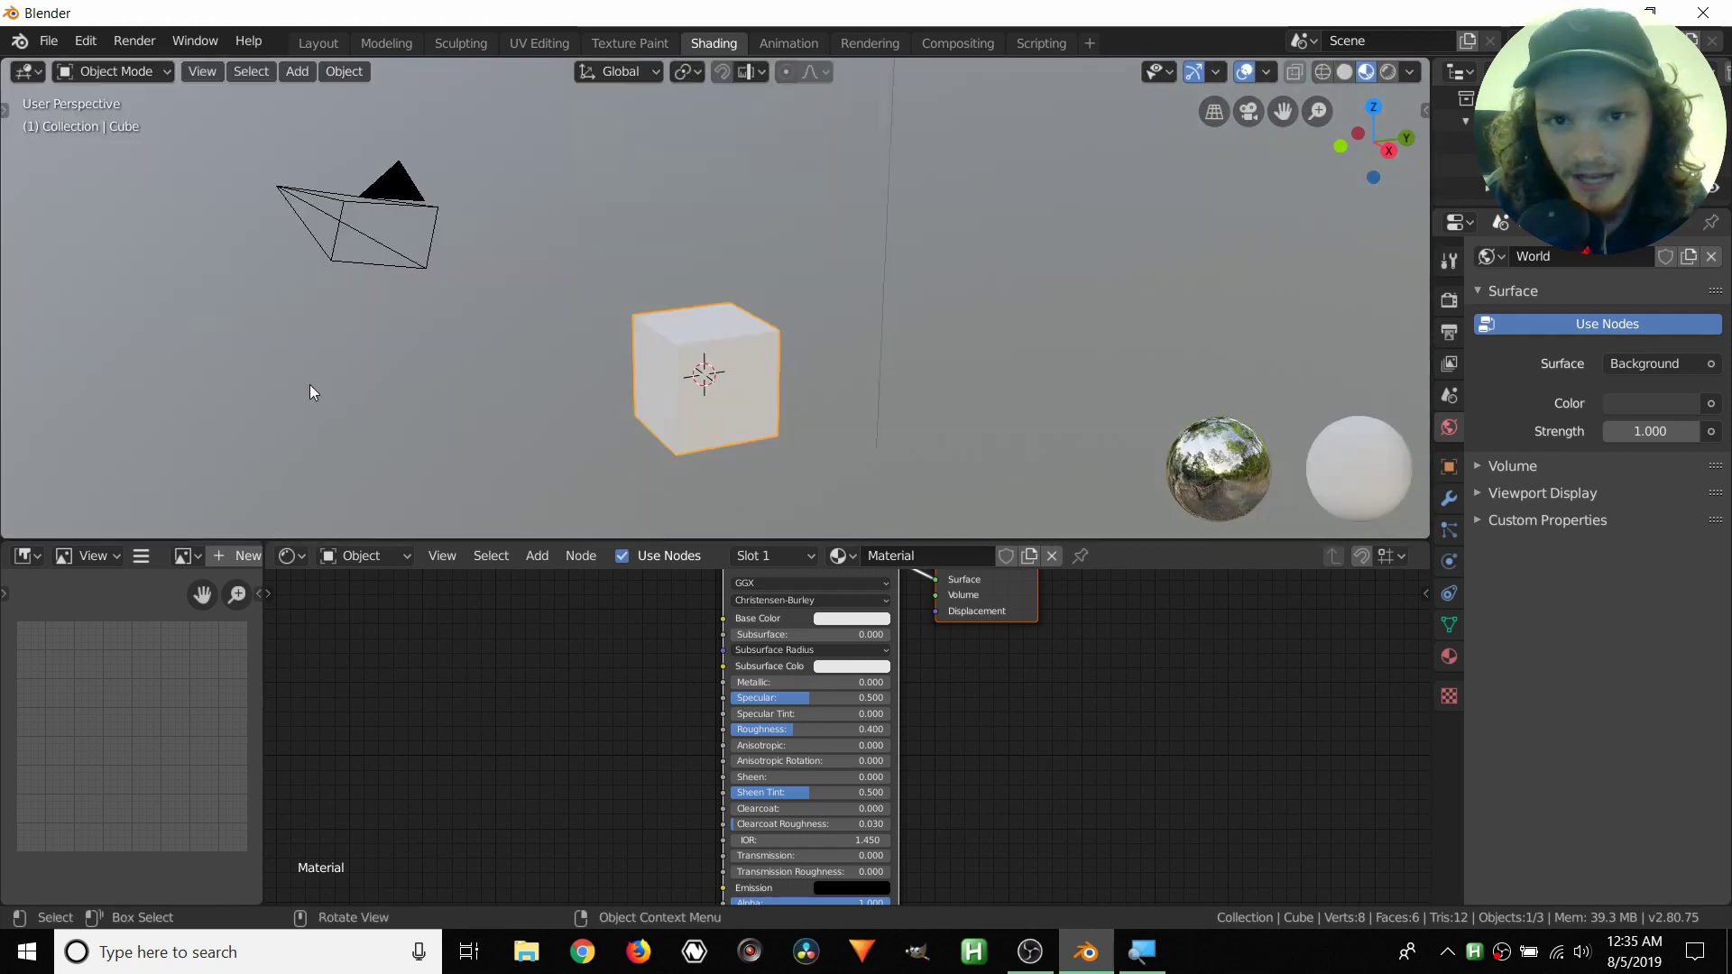
pyautogui.click(25, 558)
pyautogui.click(52, 681)
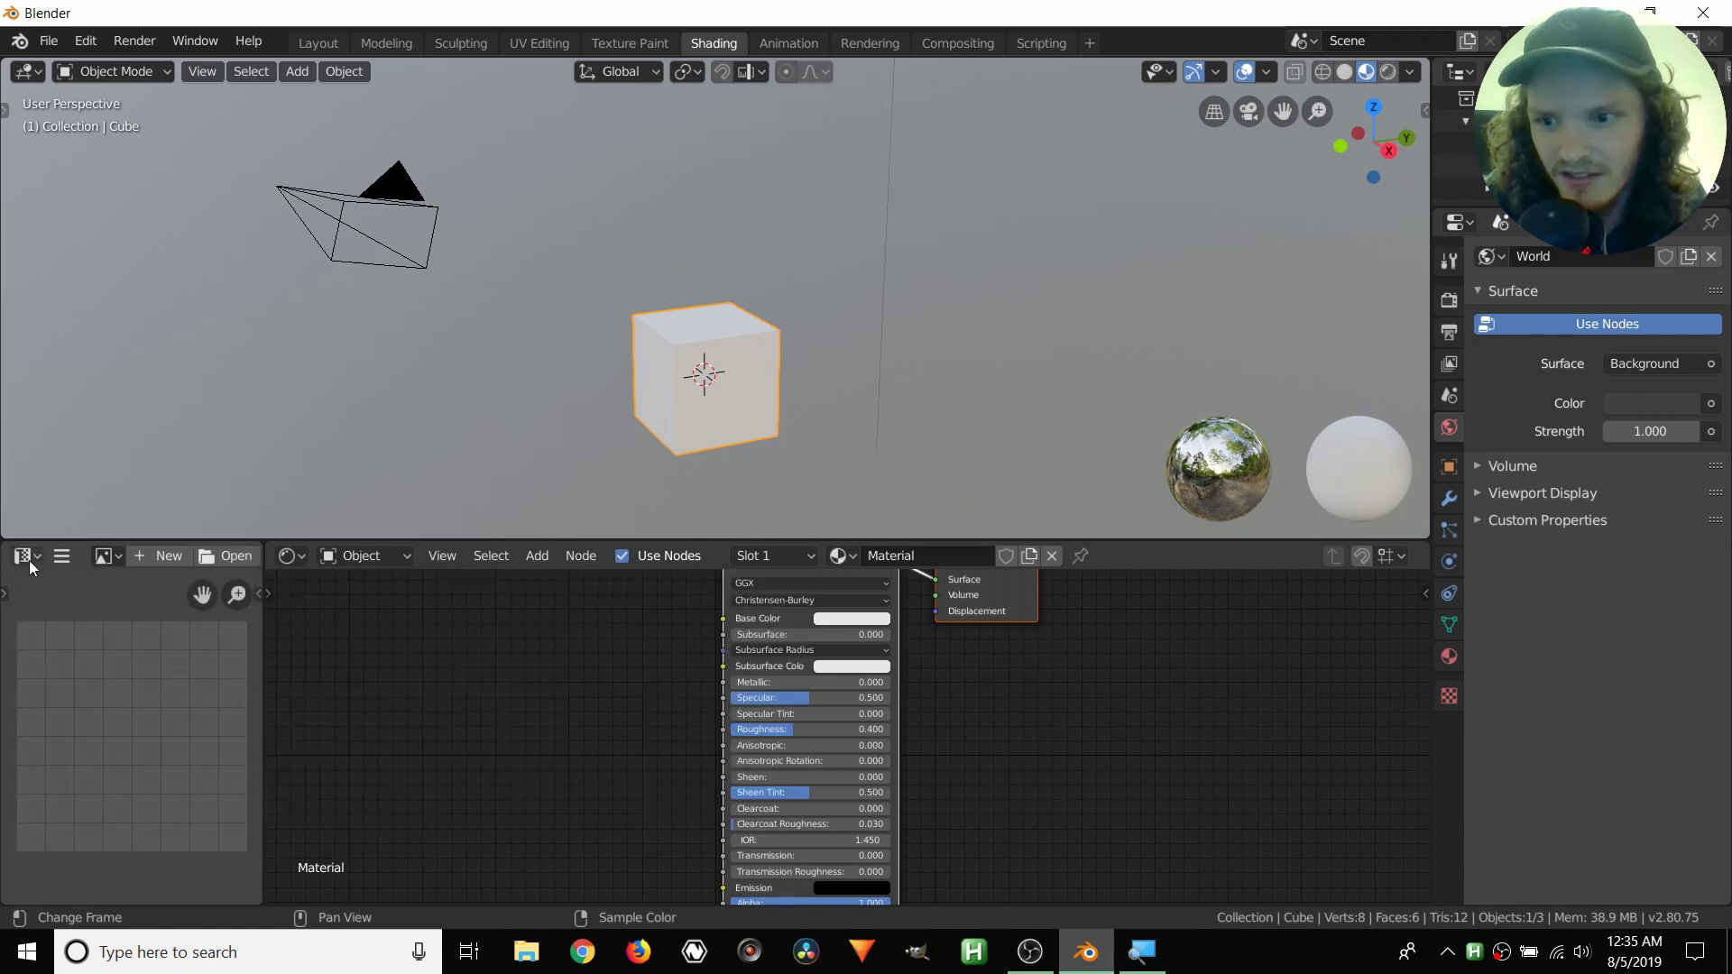
pyautogui.click(28, 561)
pyautogui.click(50, 659)
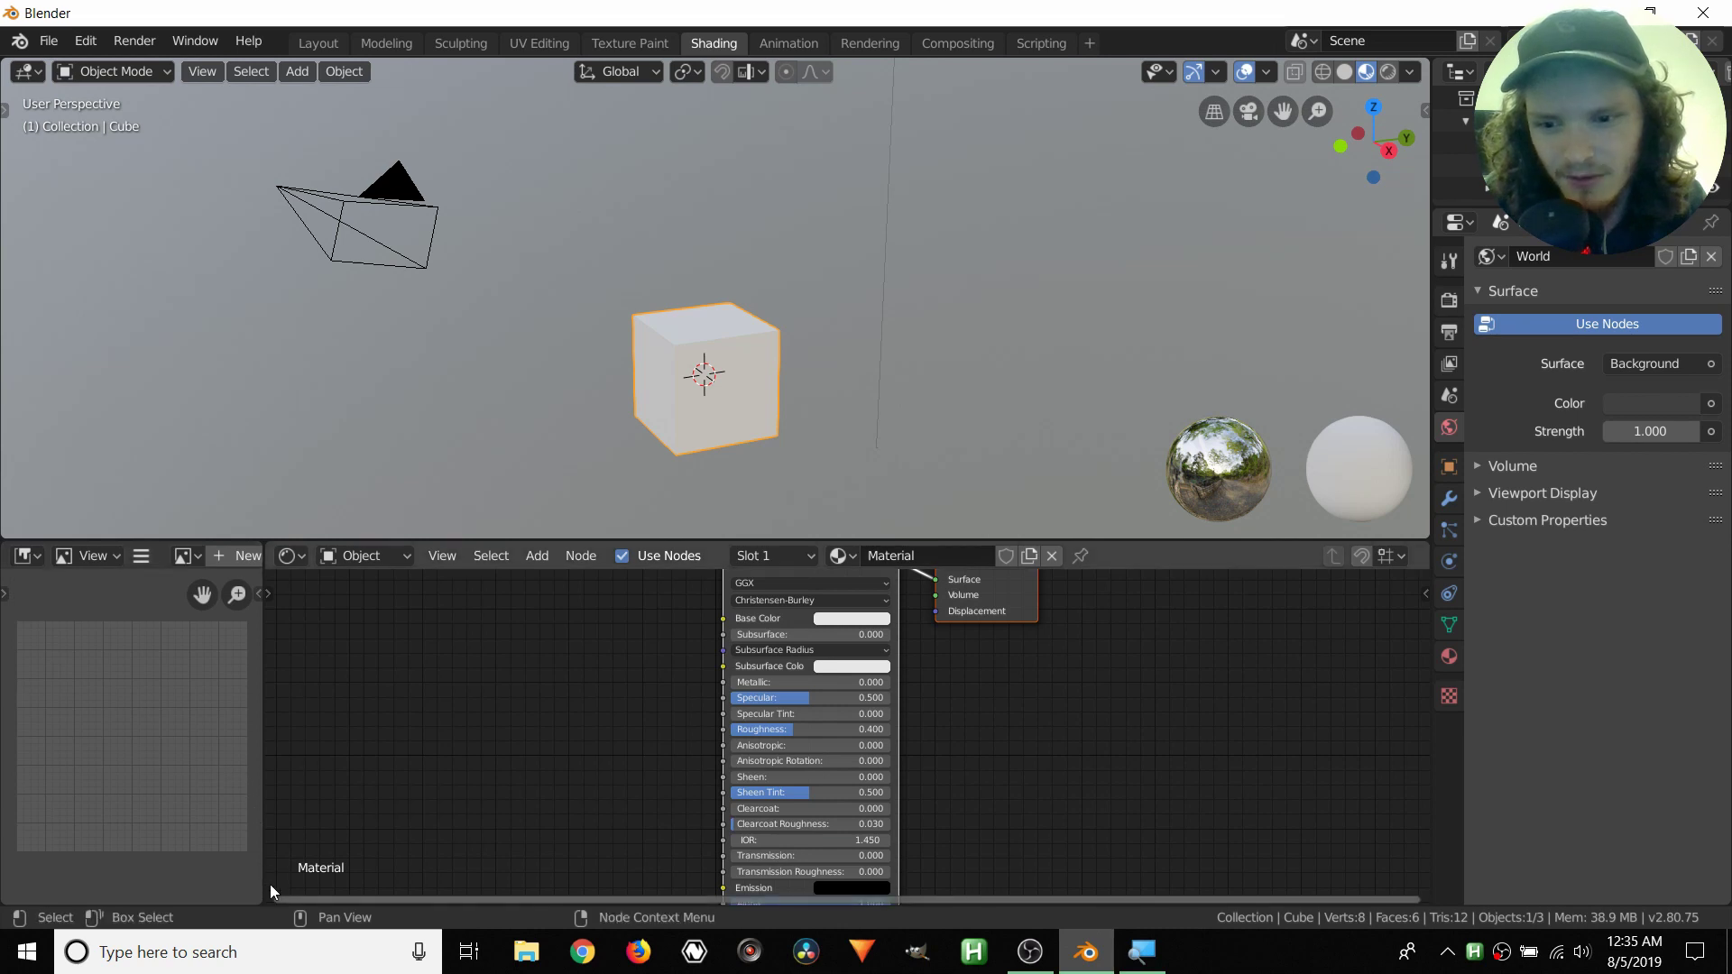
# Step: Close the image editor and frame both material nodes in the widened node editor
pyautogui.moveTo(264, 901); pyautogui.dragTo(203, 887)
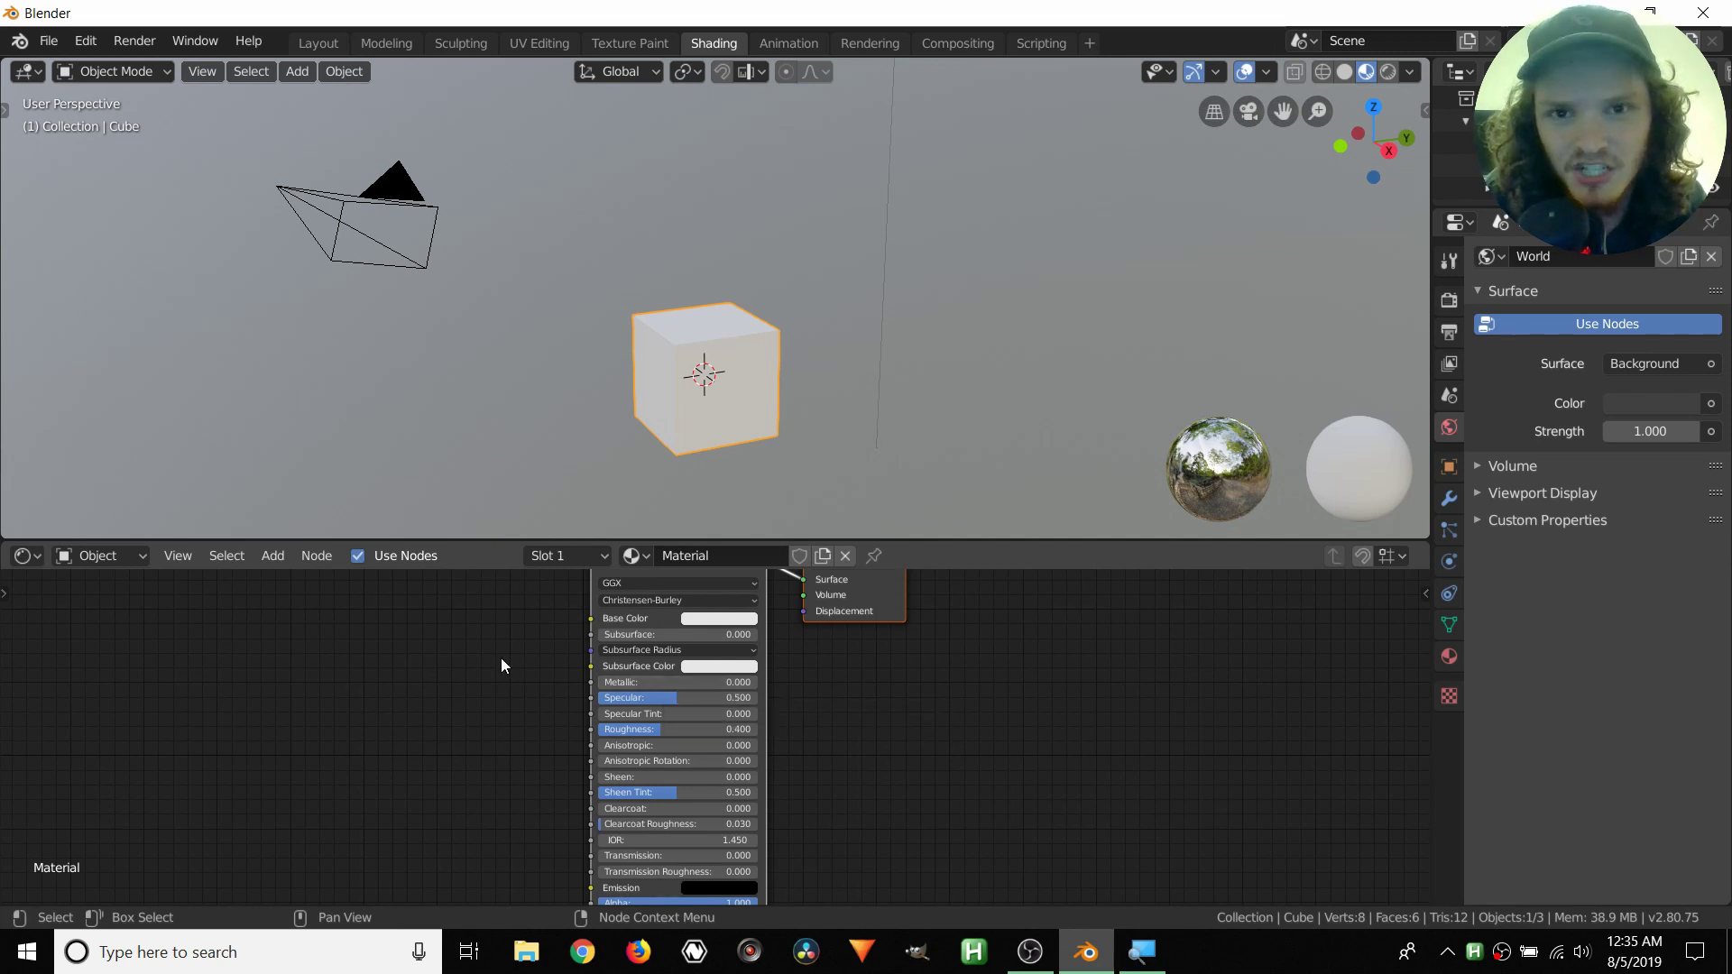
pyautogui.press('Home')
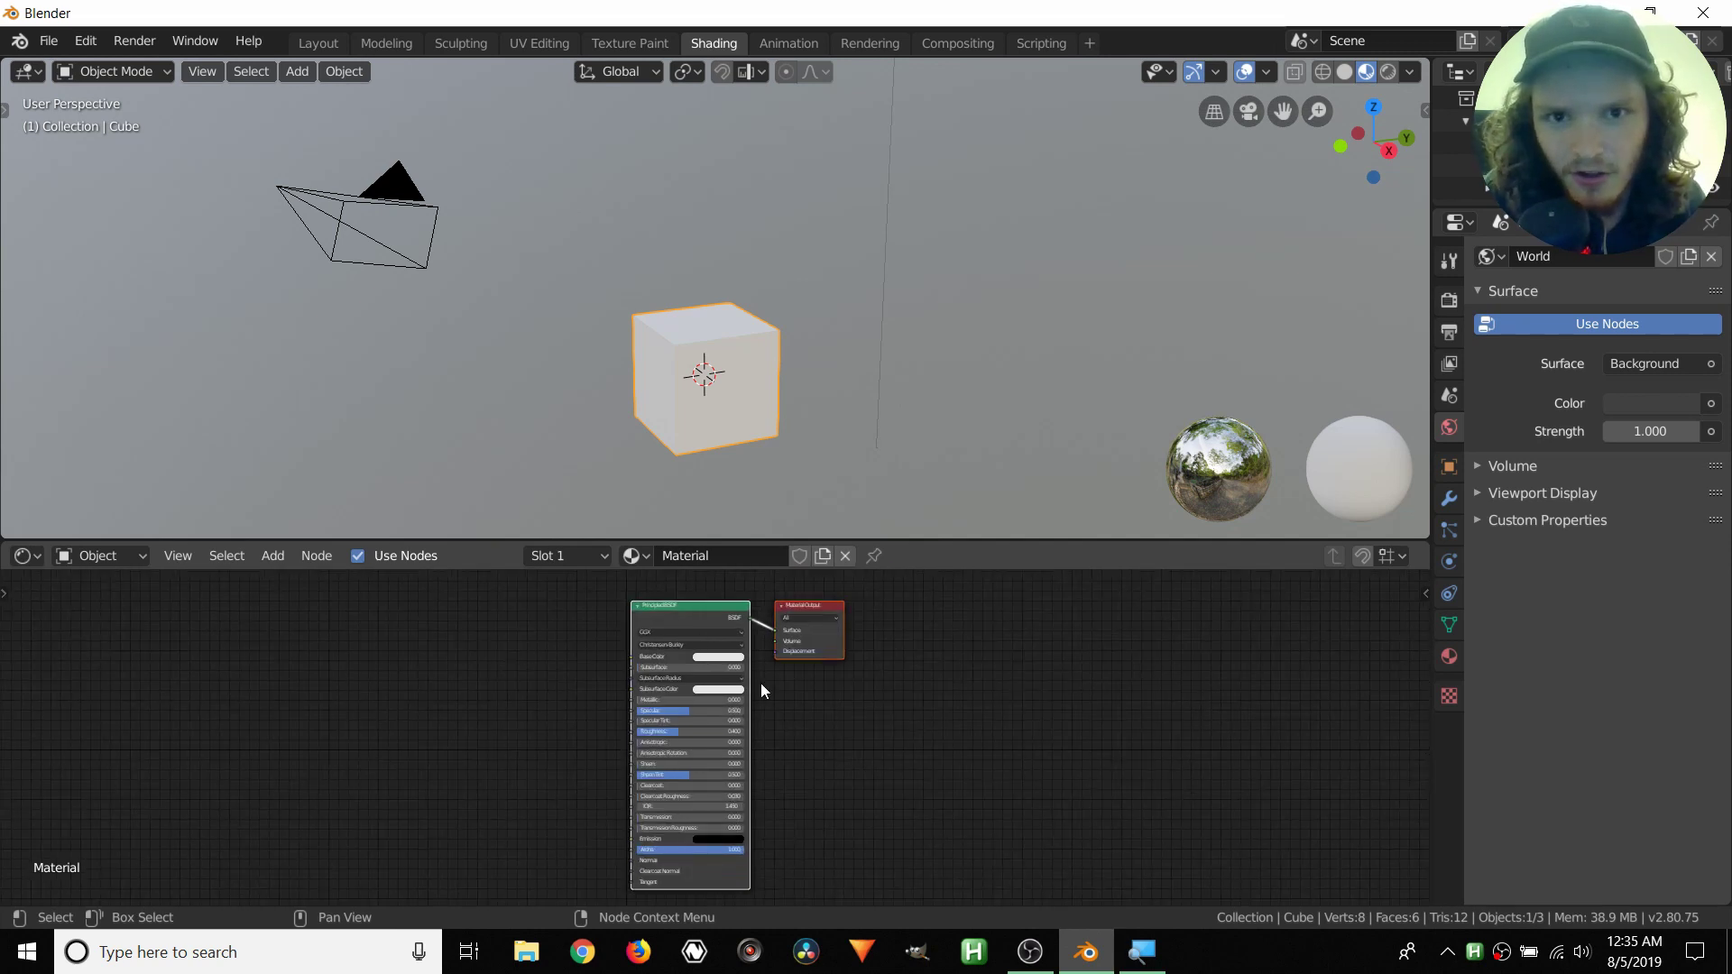
pyautogui.moveTo(922, 675); pyautogui.dragTo(888, 661, button='middle')
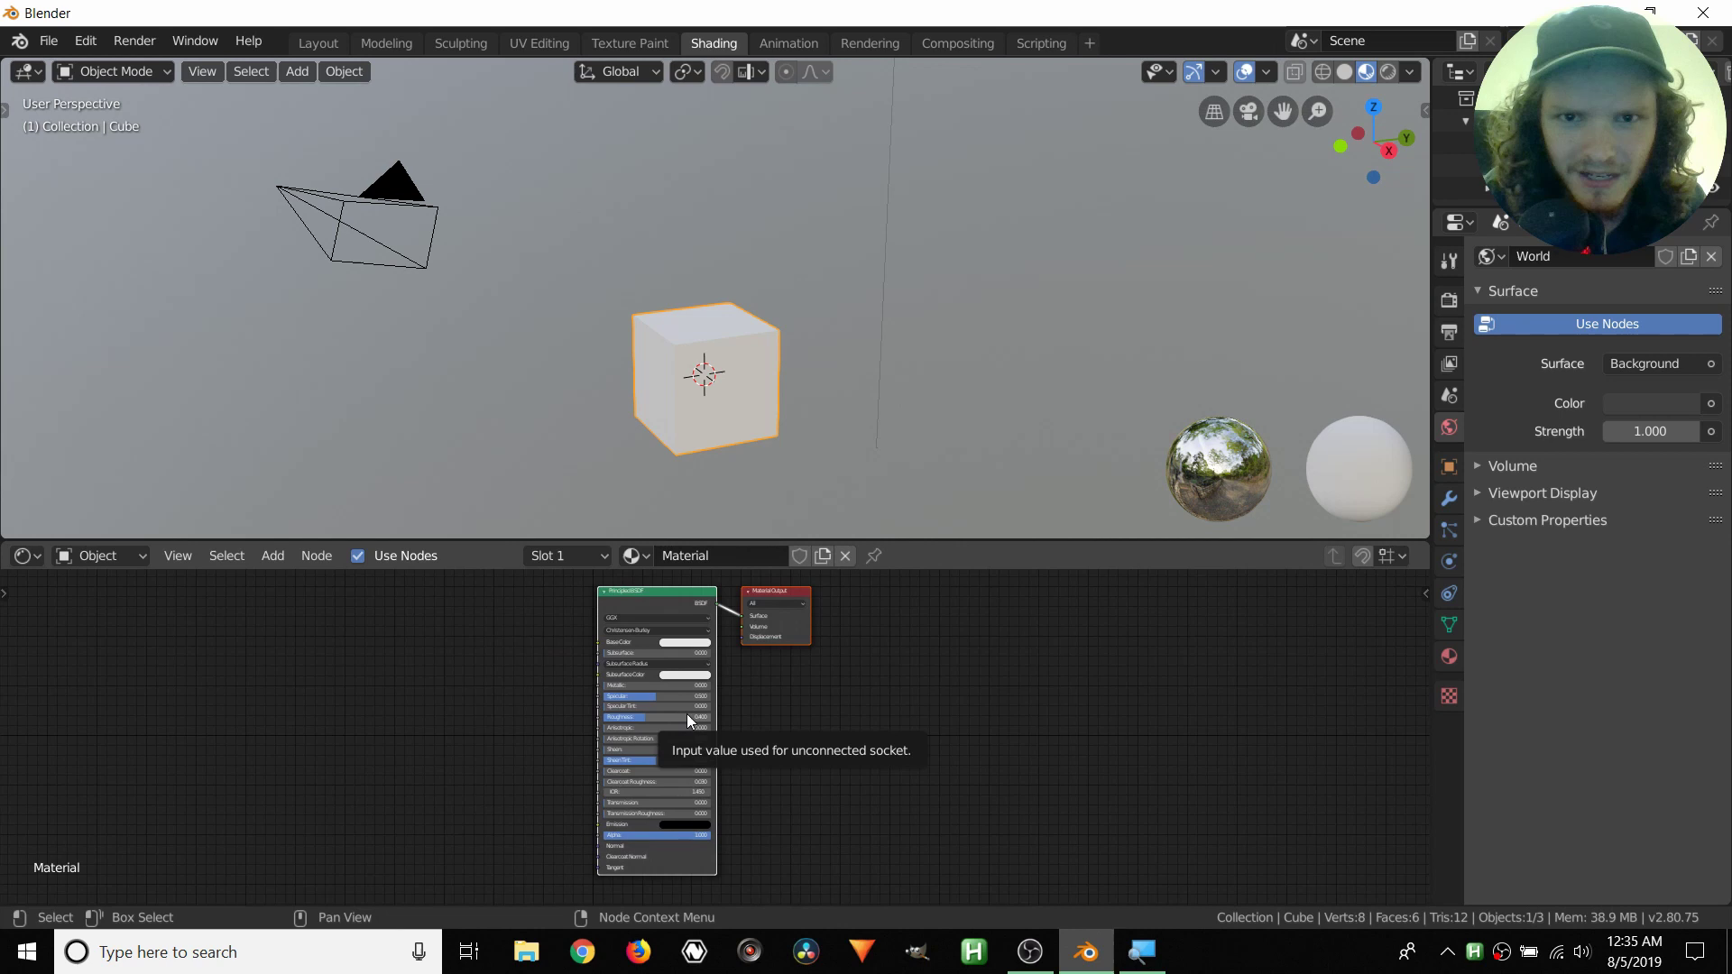
pyautogui.scroll(1, 896, 693)
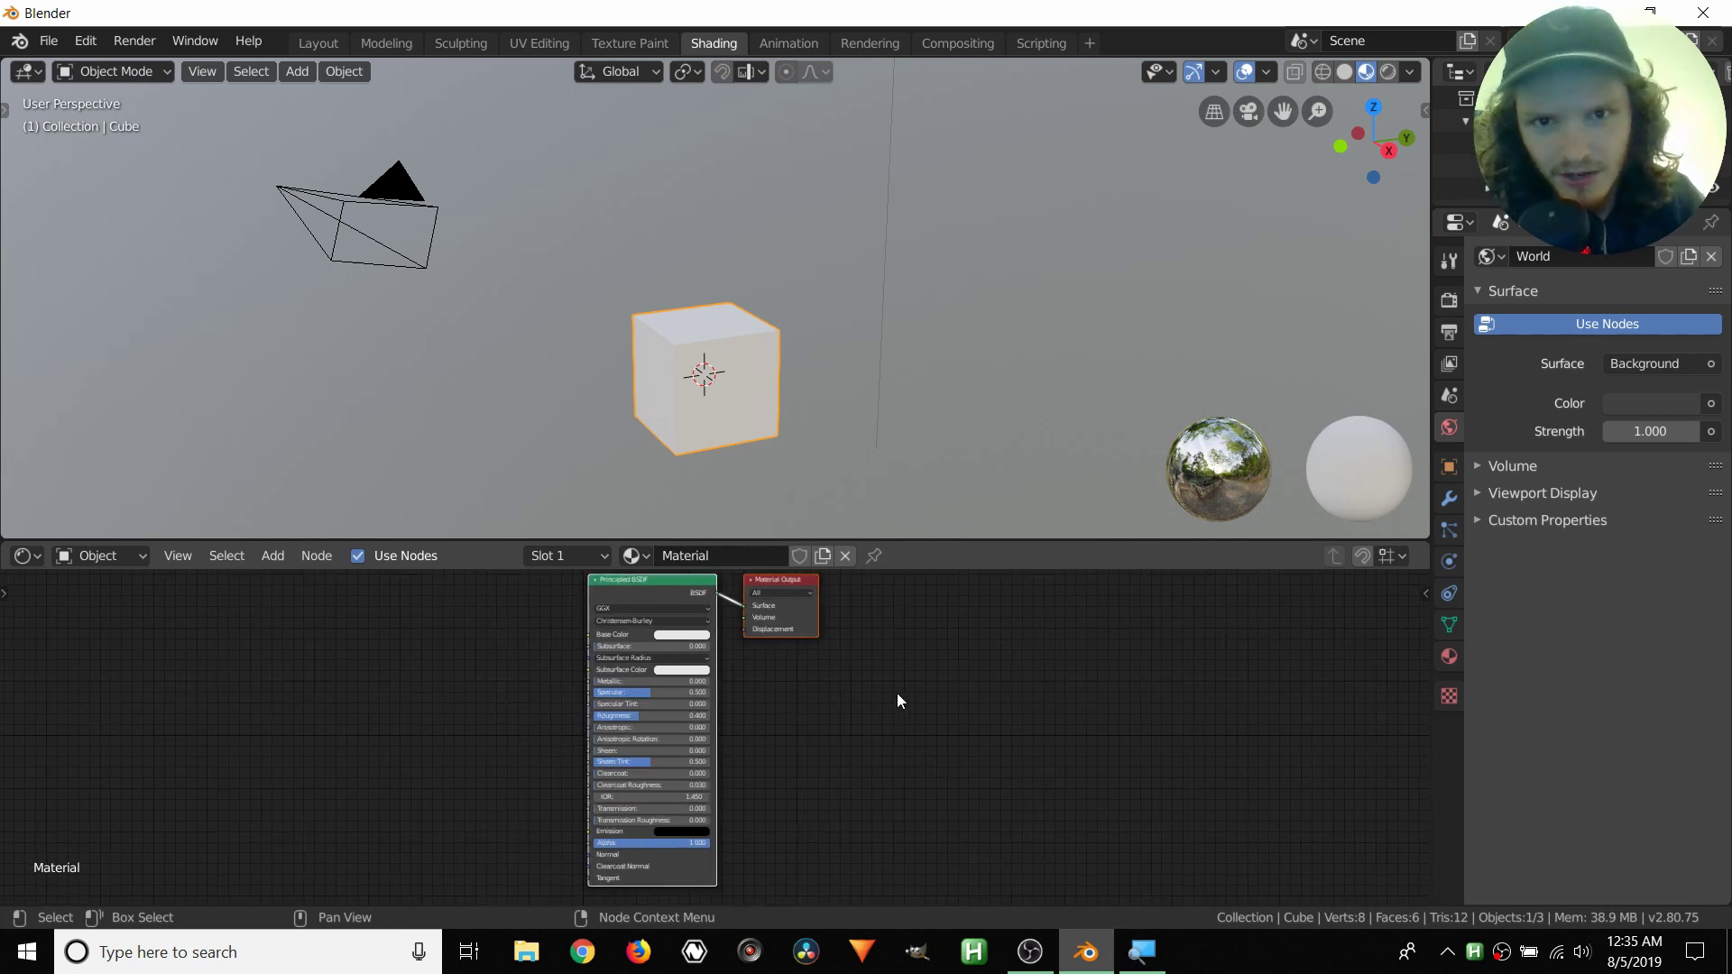
# Step: Keep the lower area as Shader Editor and merge the Outliner into the Properties editor
pyautogui.click(30, 556)
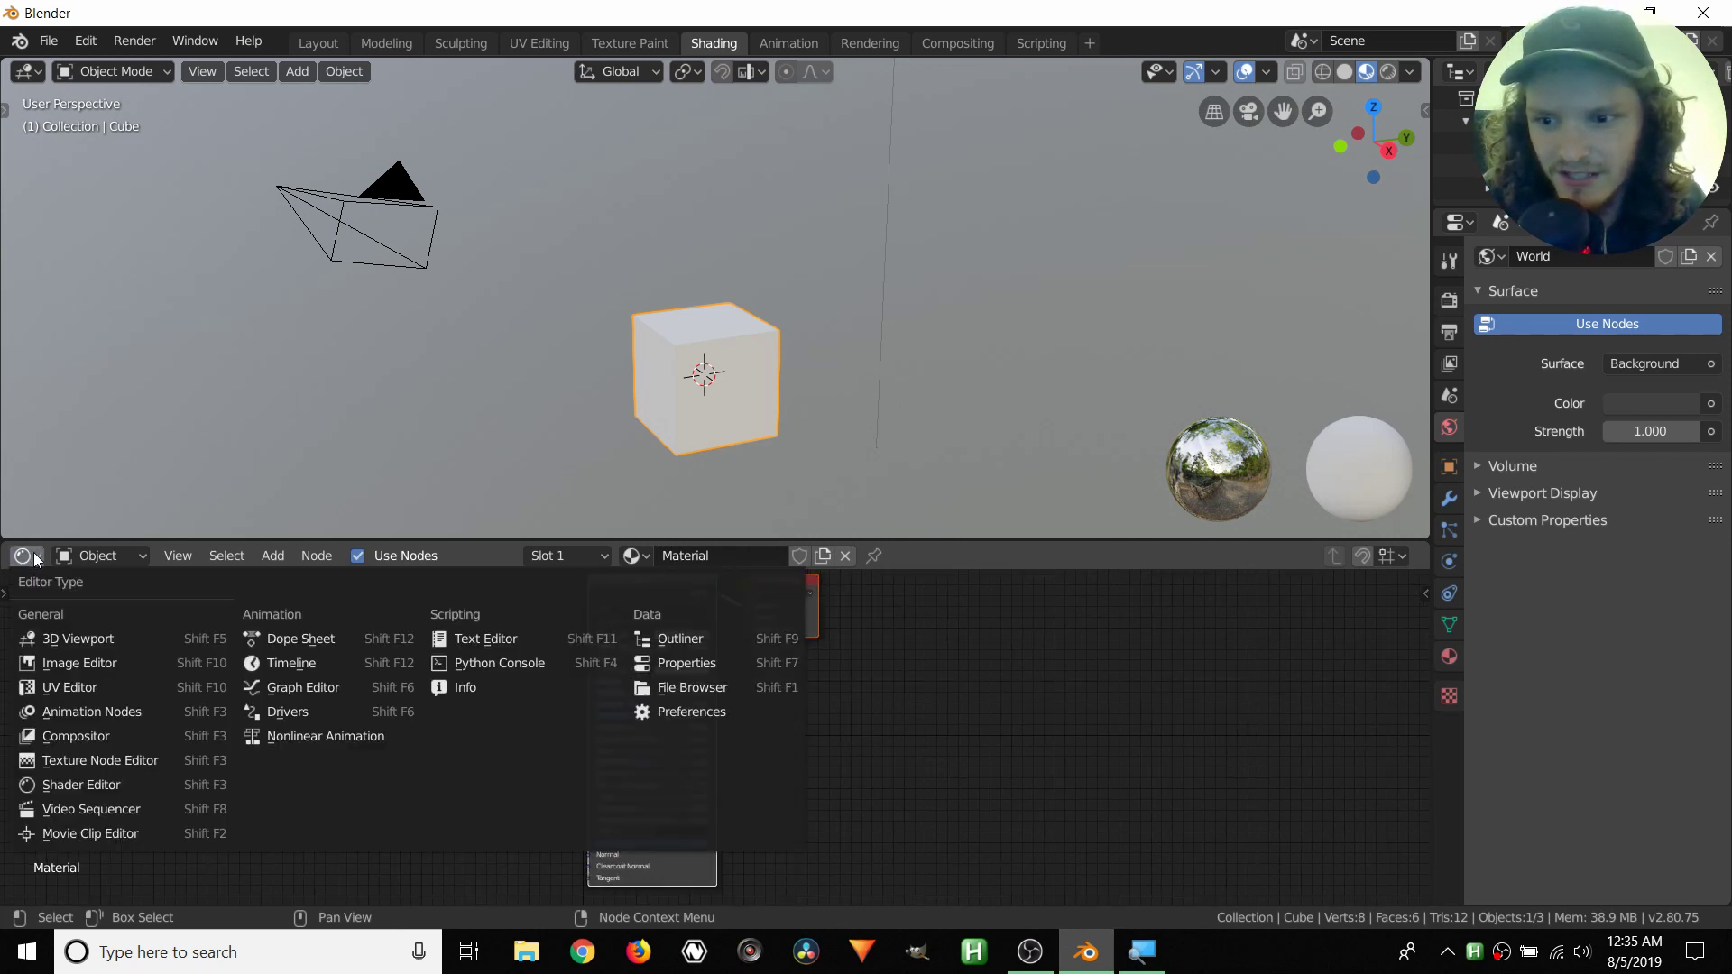
pyautogui.click(70, 783)
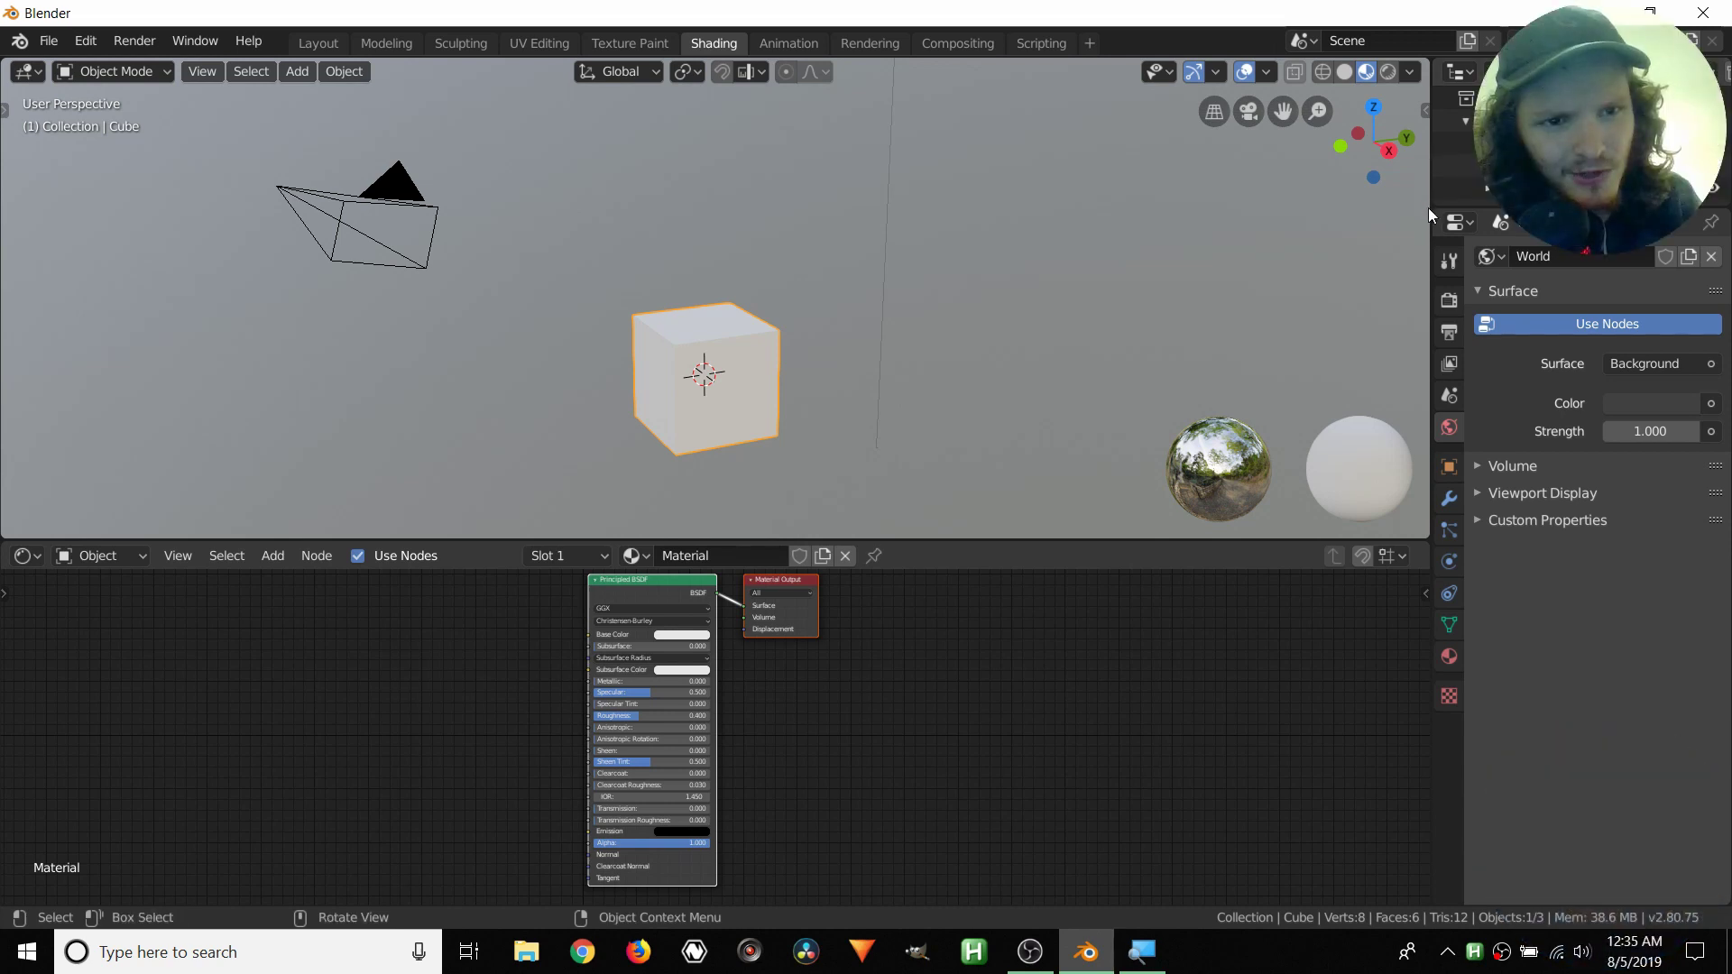
pyautogui.moveTo(1434, 209); pyautogui.dragTo(1443, 135)
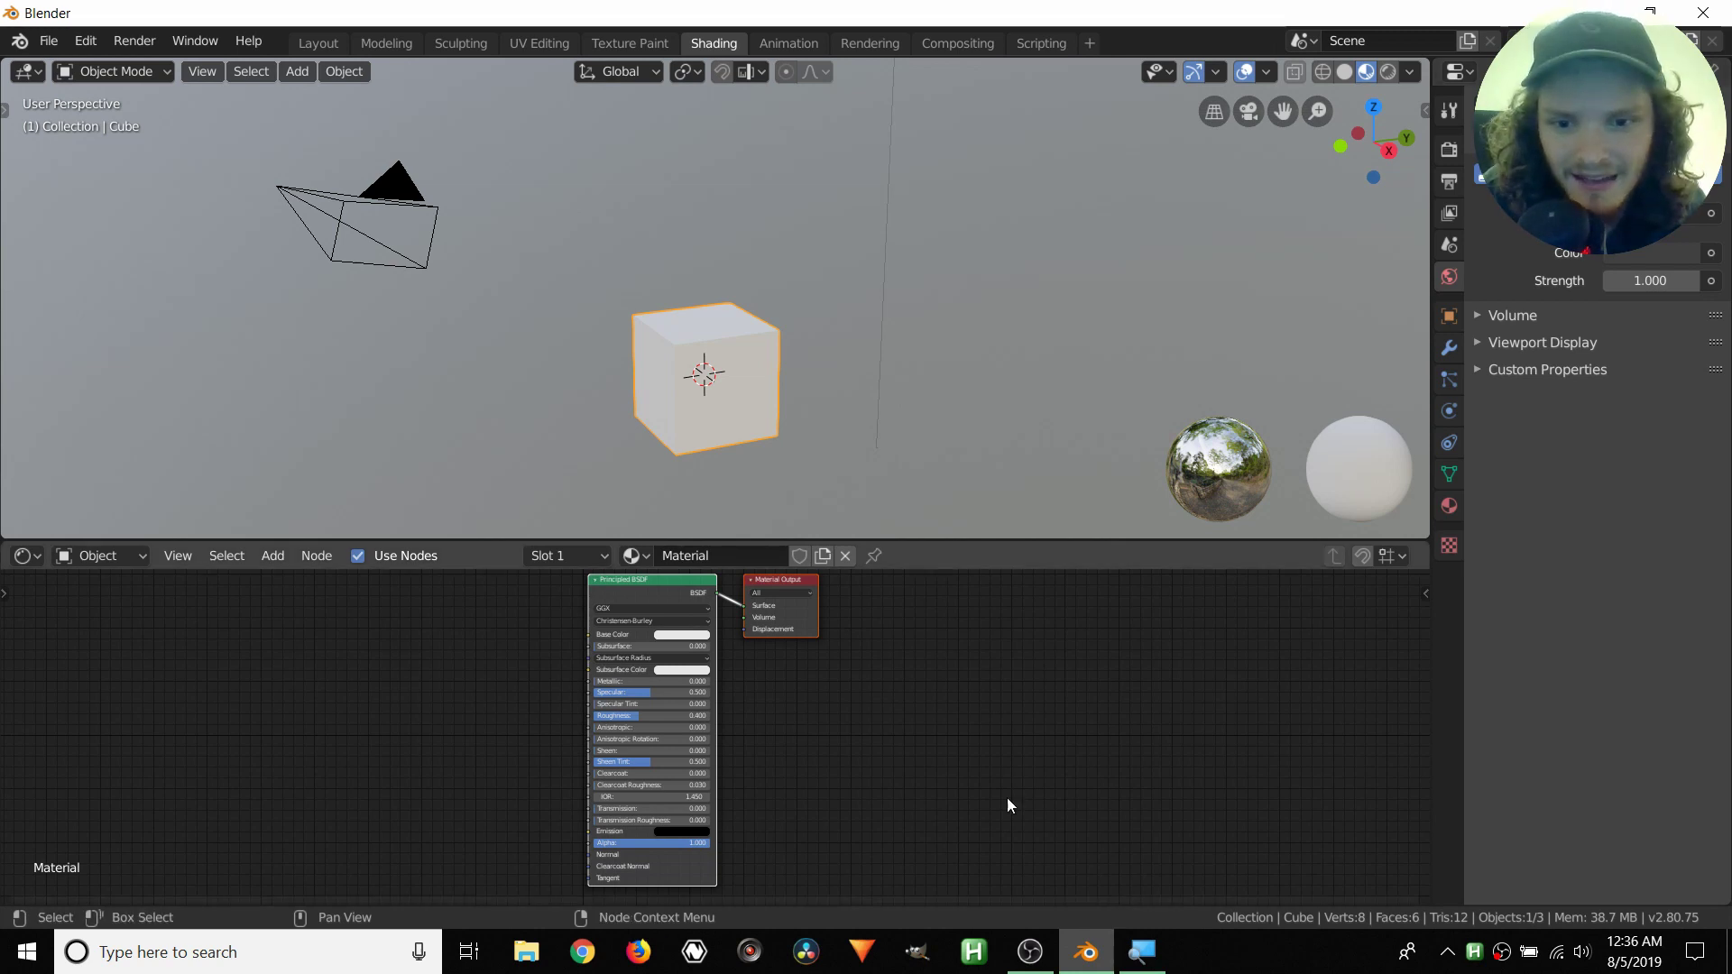
# Step: Recentre the node view, then move Material Output right and Principled BSDF left
pyautogui.moveTo(887, 741); pyautogui.dragTo(947, 775, button='middle')
pyautogui.scroll(2, 880, 723)
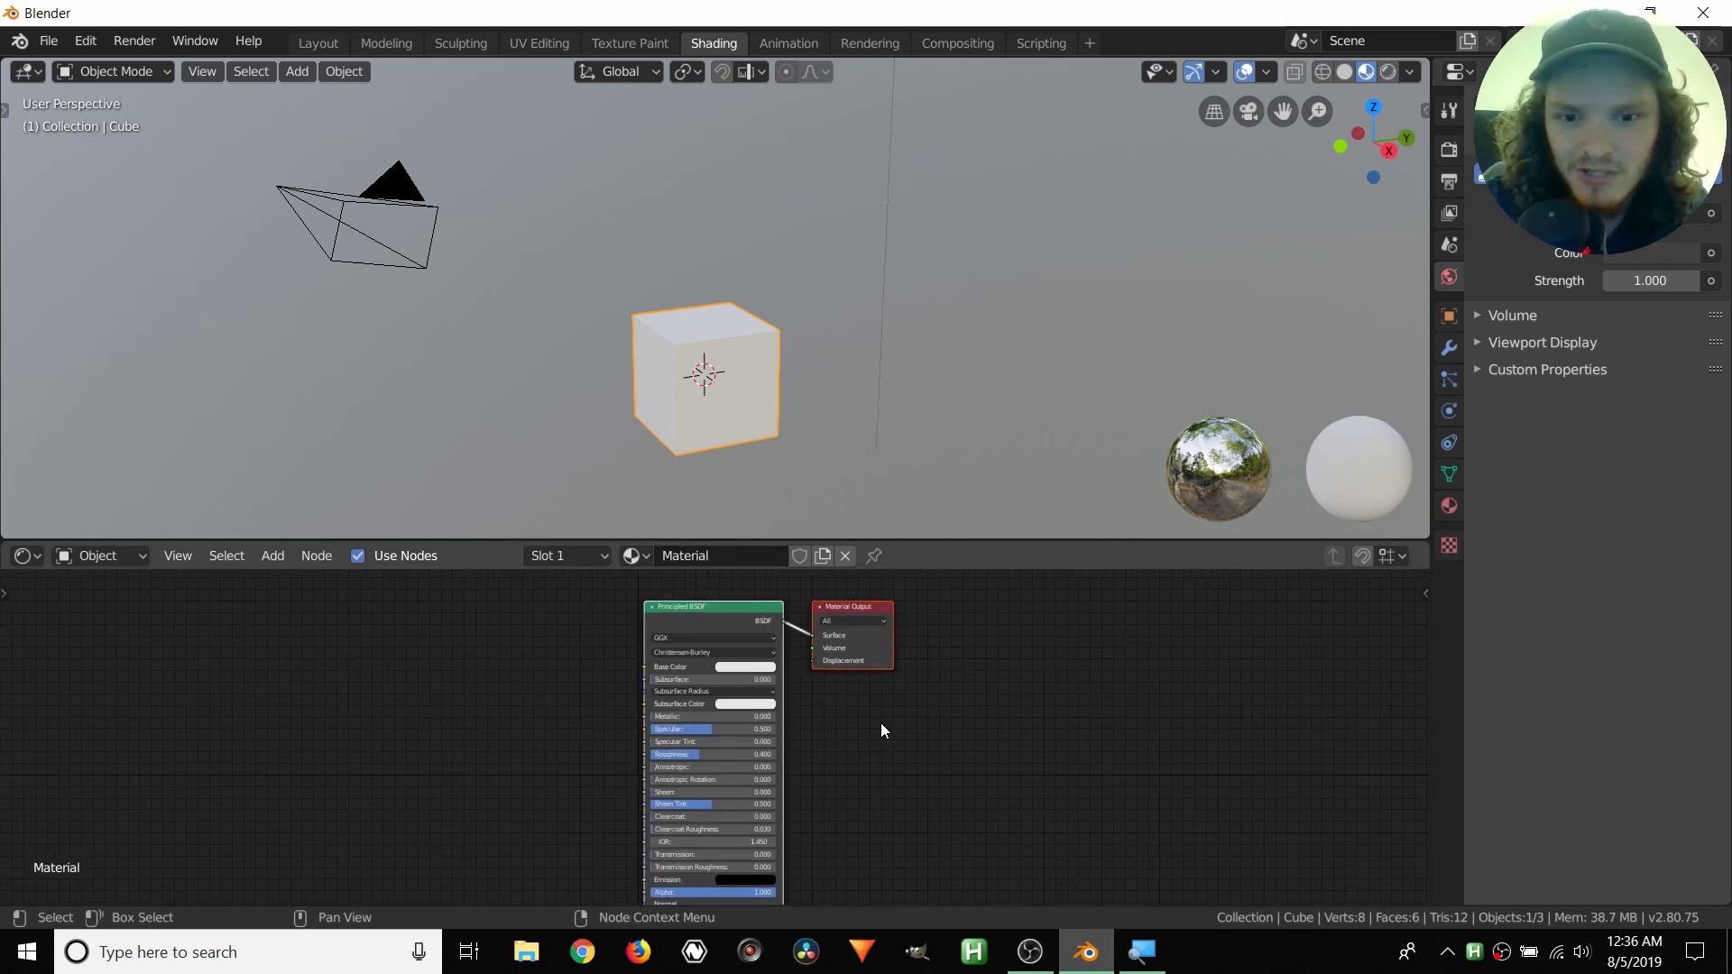
pyautogui.scroll(1, 880, 722)
pyautogui.moveTo(928, 698); pyautogui.dragTo(835, 760, button='middle')
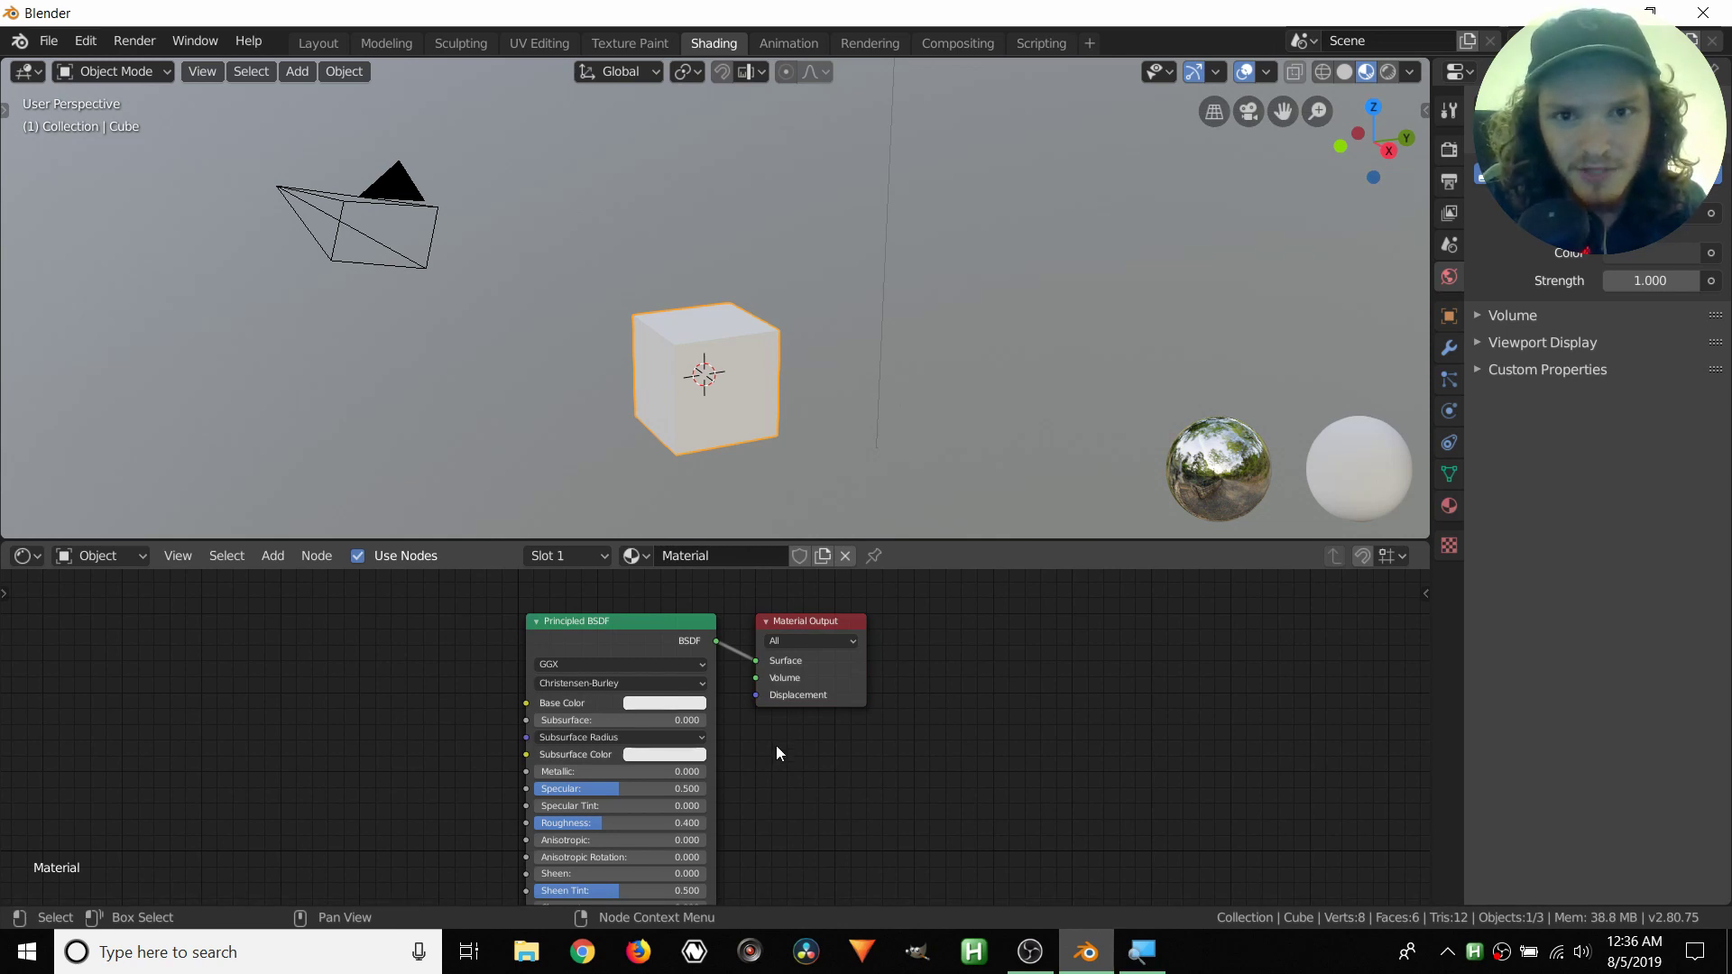
pyautogui.moveTo(798, 626); pyautogui.dragTo(969, 630)
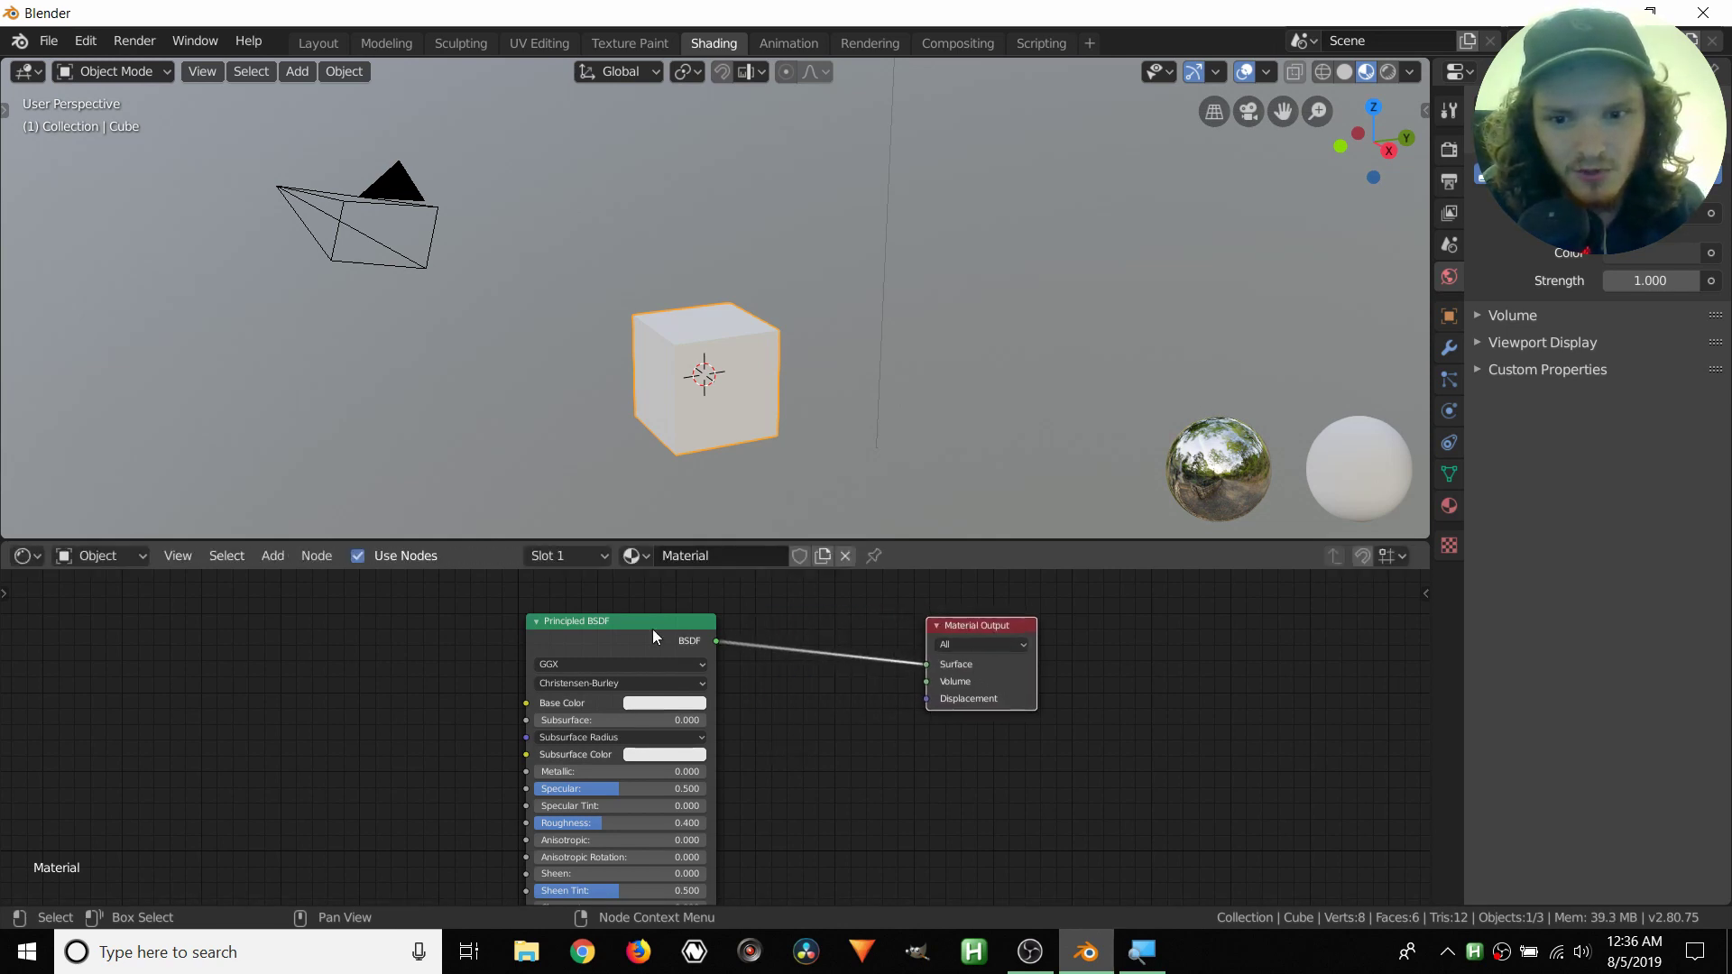
pyautogui.moveTo(647, 628); pyautogui.dragTo(579, 626)
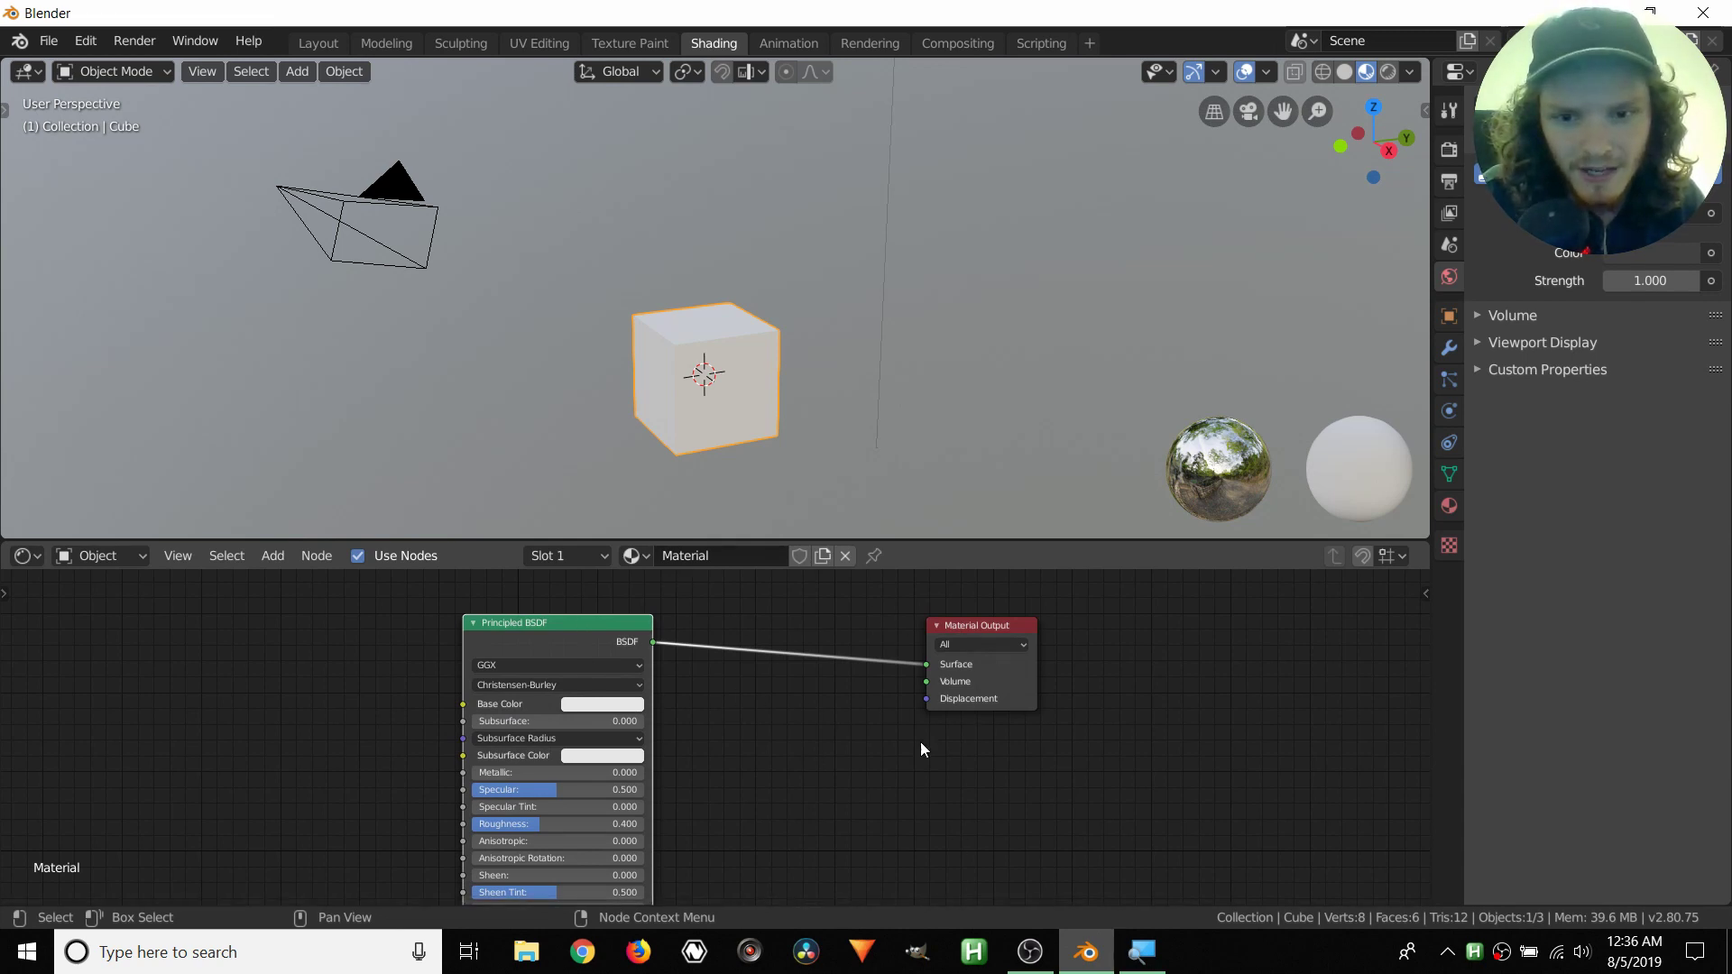
pyautogui.moveTo(918, 783); pyautogui.dragTo(719, 793, button='middle')
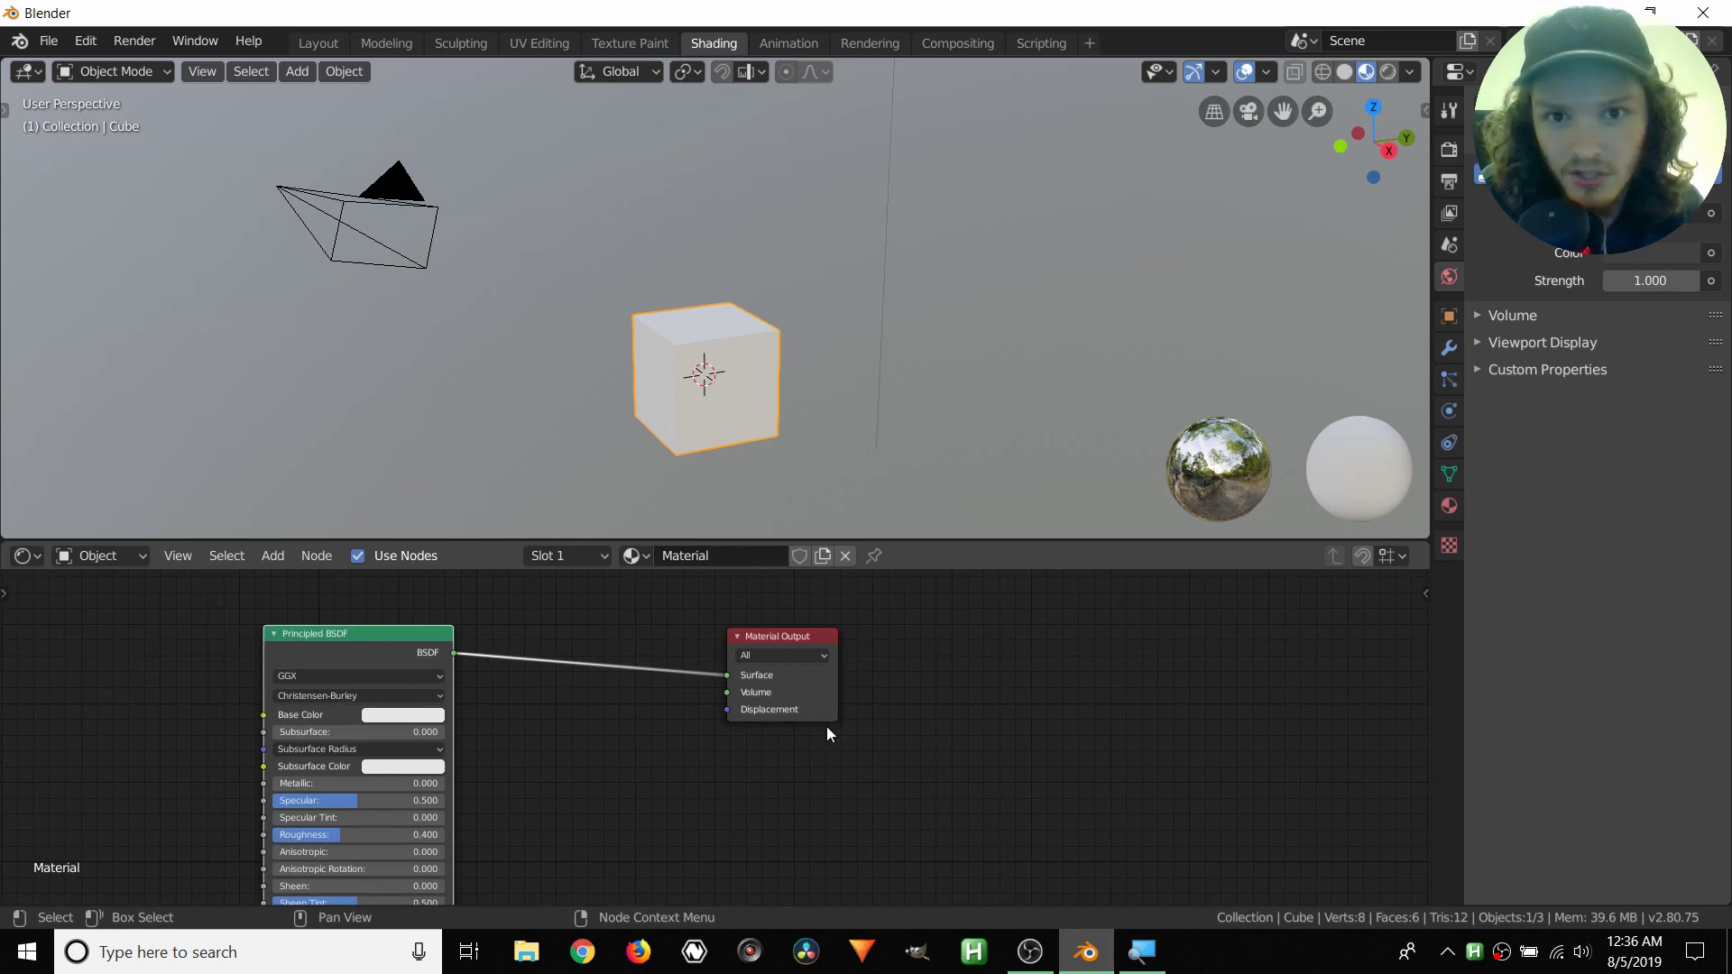
# Step: Delete the default cube, add a Monkey mesh, and scale it up
pyautogui.press('x')
pyautogui.click(702, 363)
pyautogui.hotkey('shift', 'a')
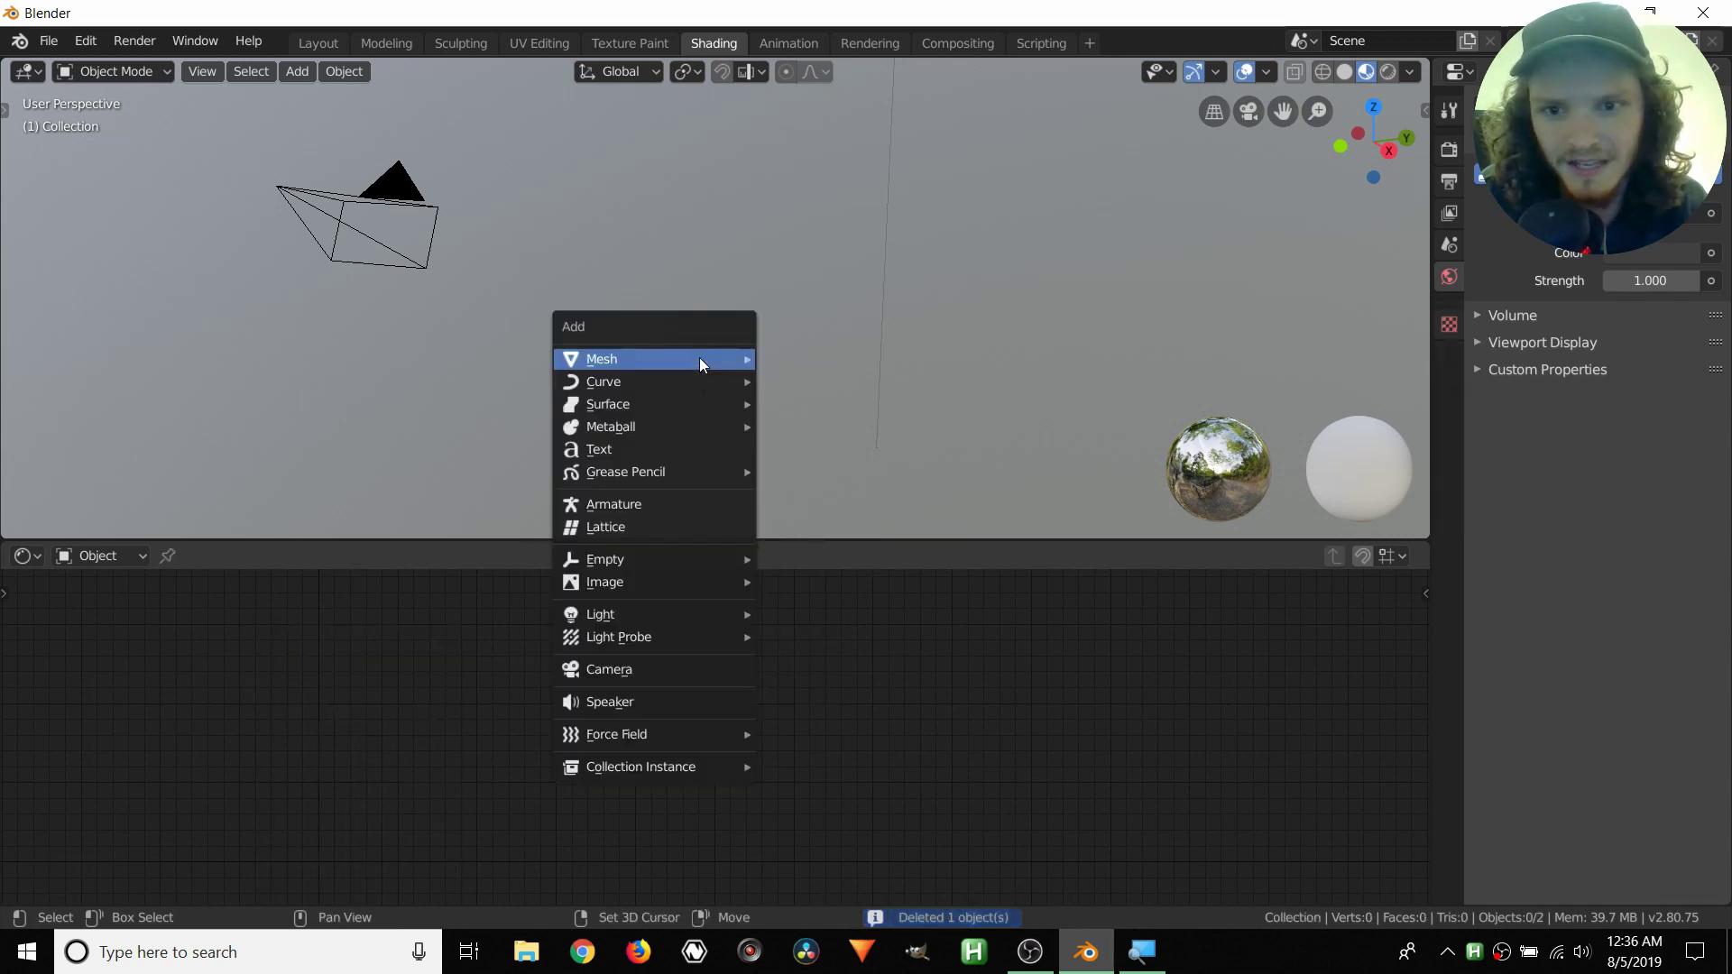
pyautogui.moveTo(700, 358)
pyautogui.click(814, 571)
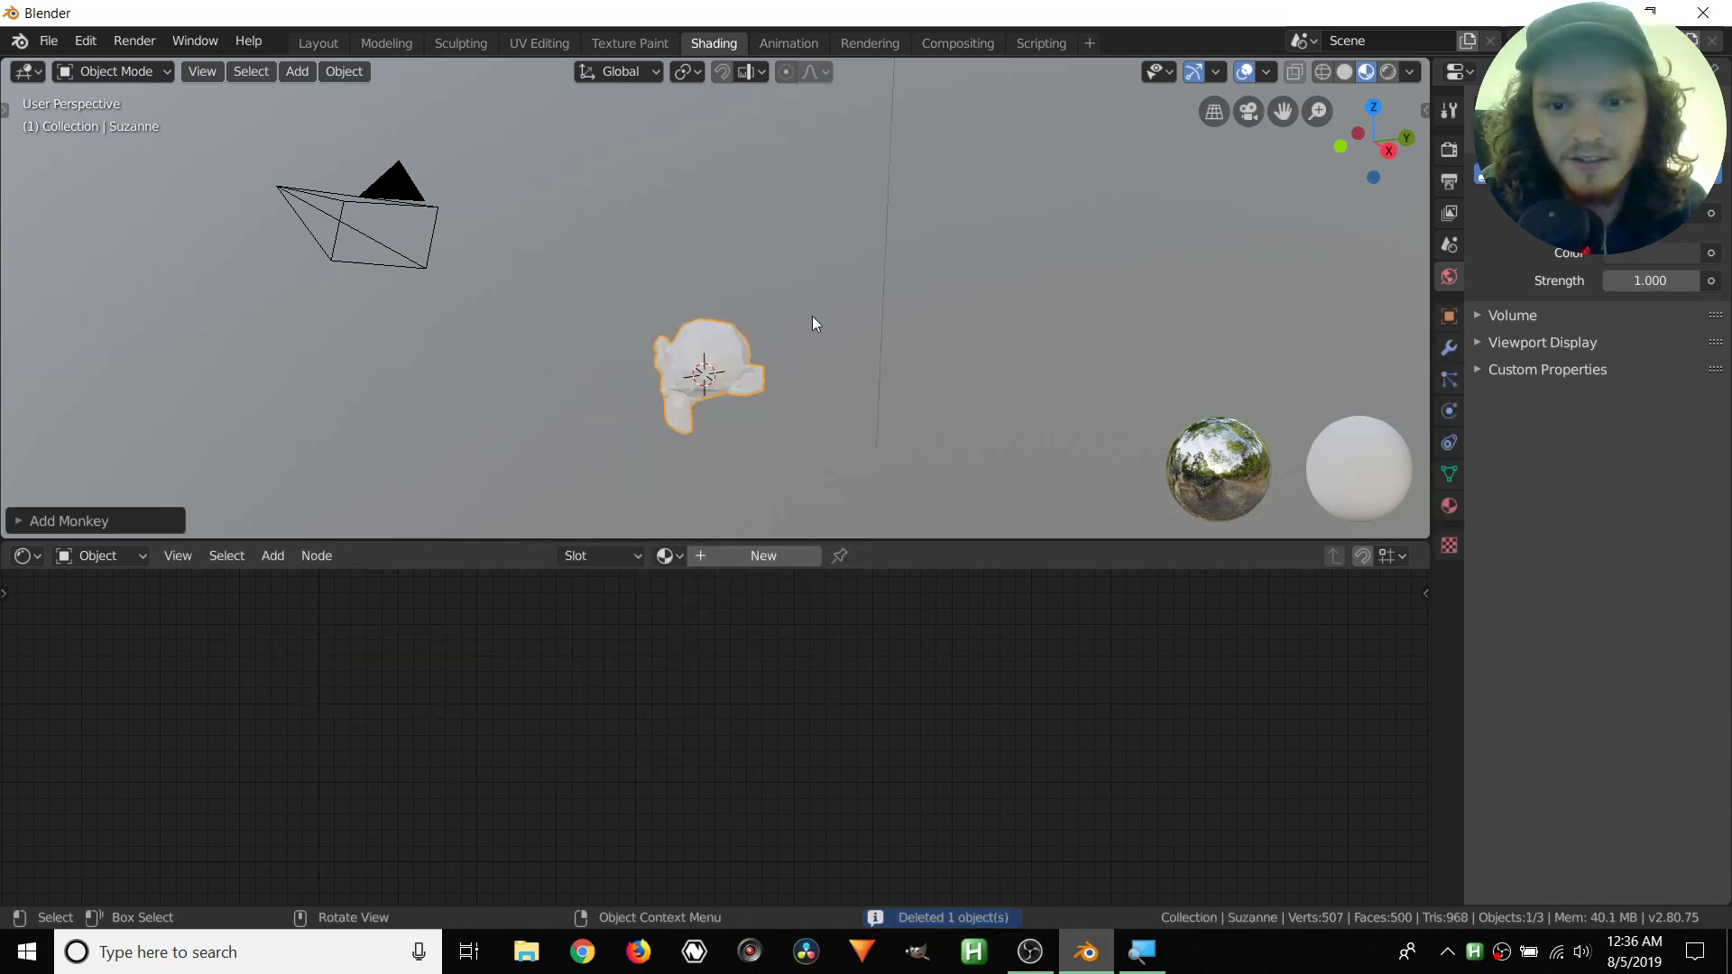
pyautogui.press('s')
pyautogui.click(776, 307)
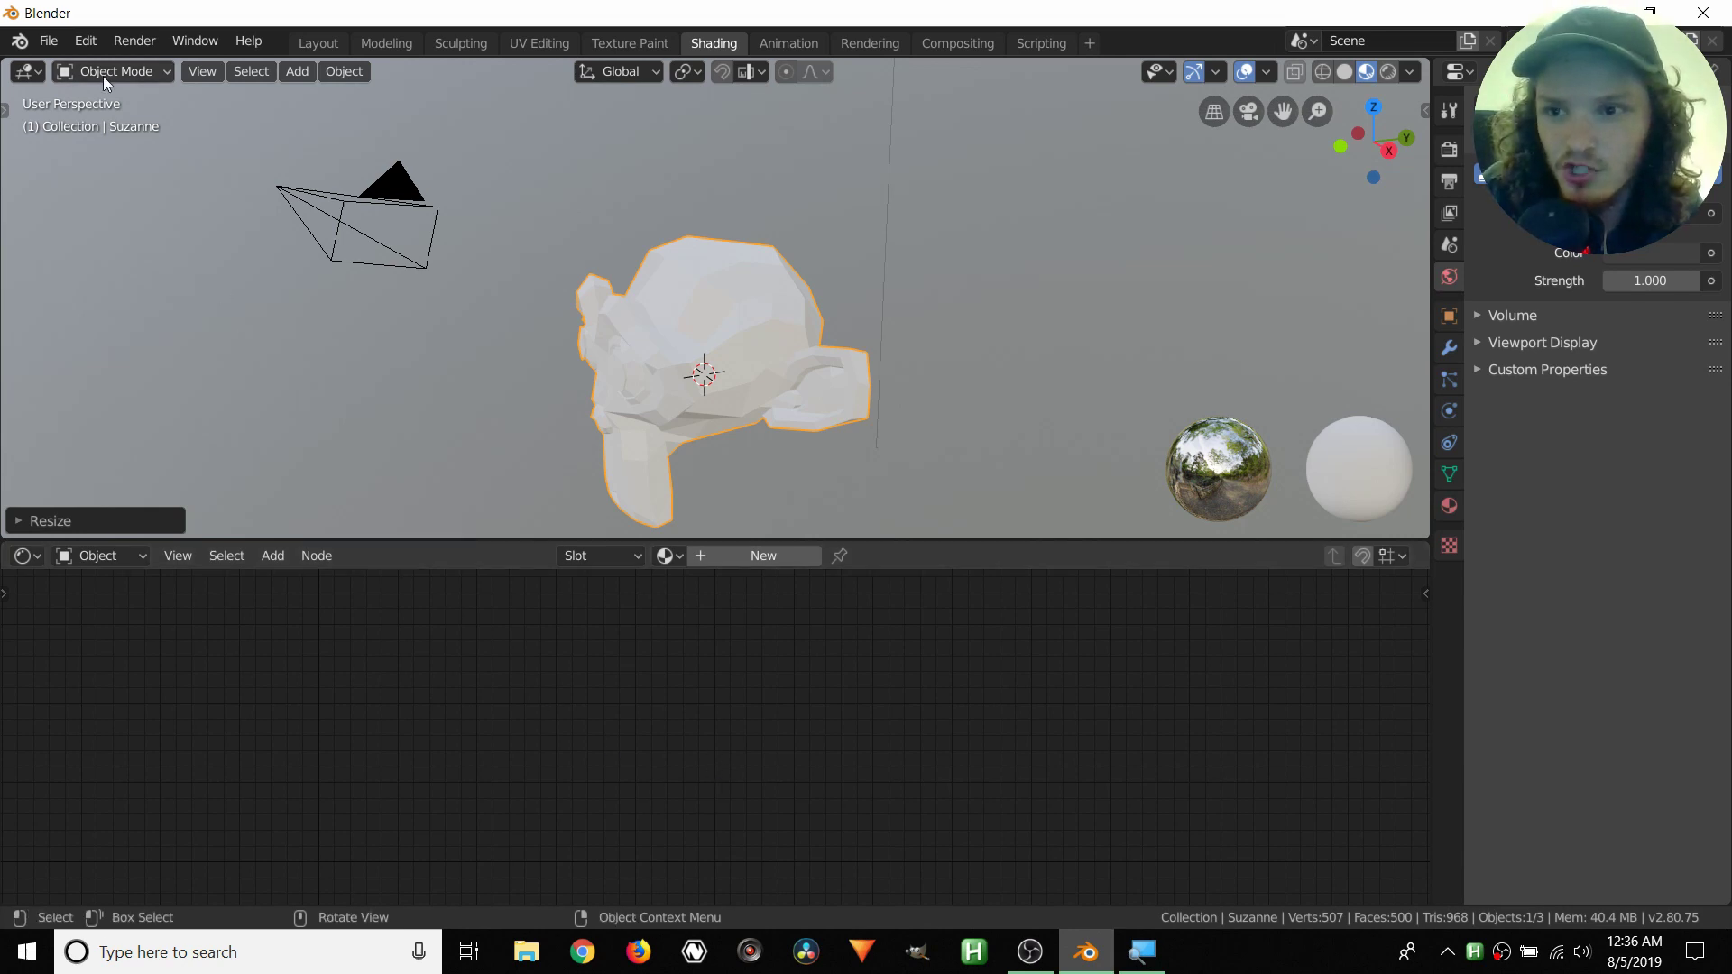
# Step: Open Preferences, search add-ons for 'node', and turn off the official filter to show Node Wrangler
pyautogui.click(86, 41)
pyautogui.click(132, 339)
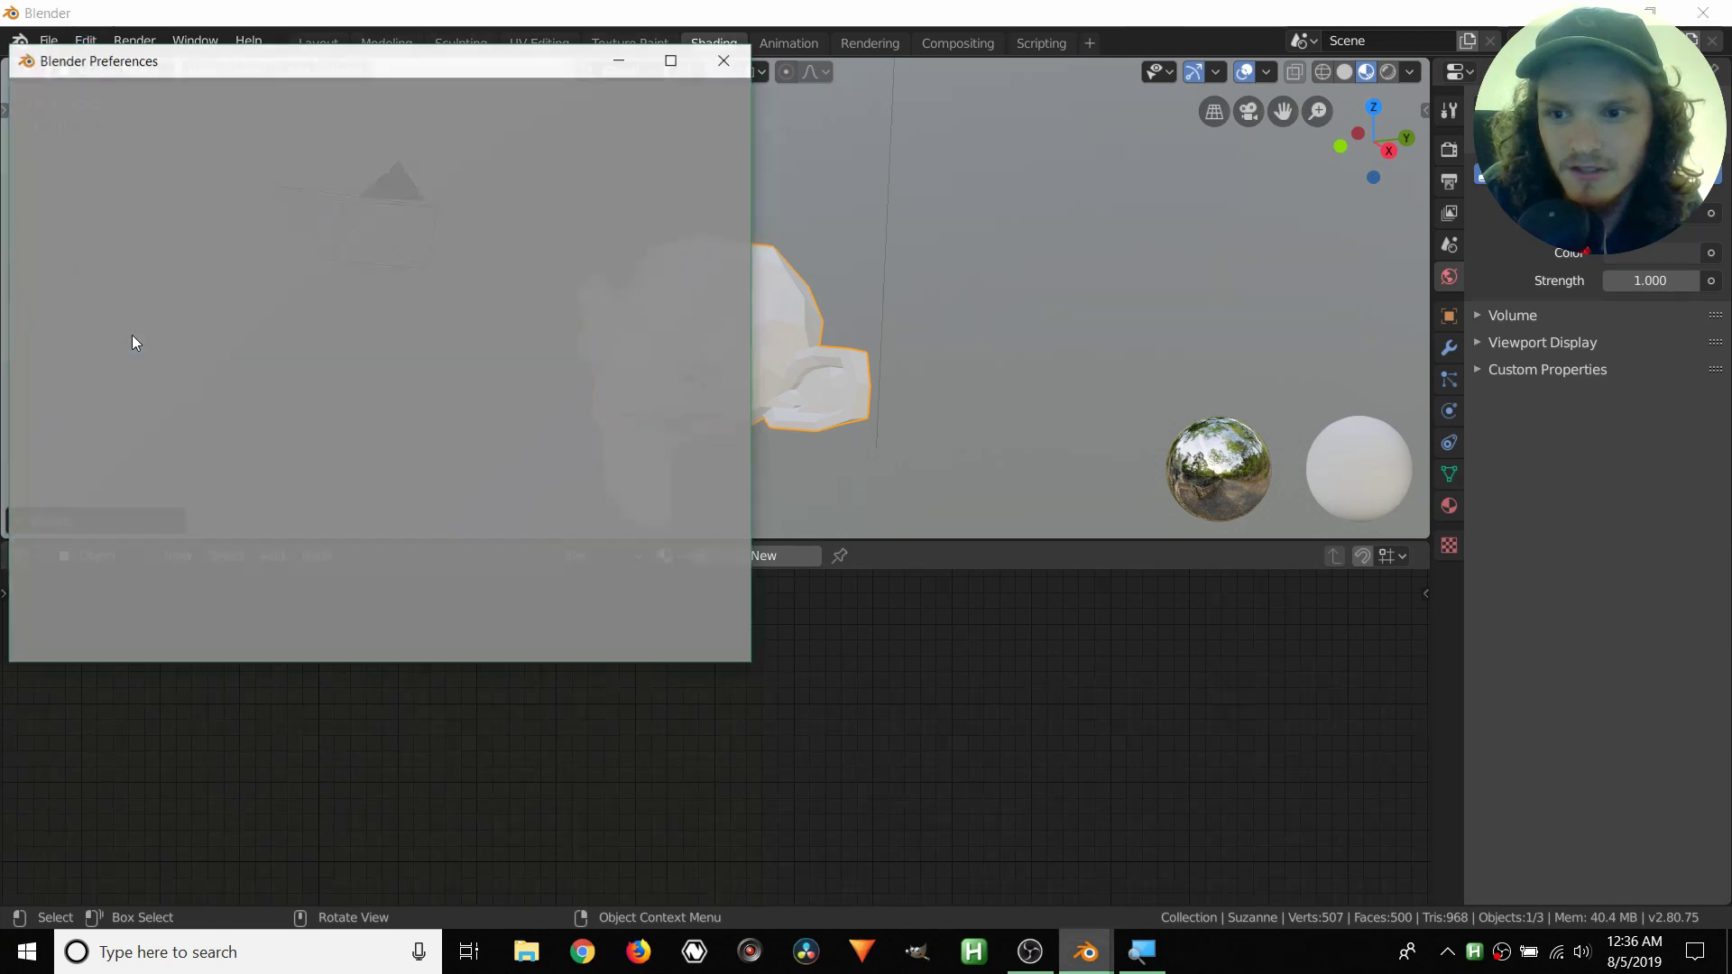
pyautogui.moveTo(256, 74); pyautogui.dragTo(296, 80)
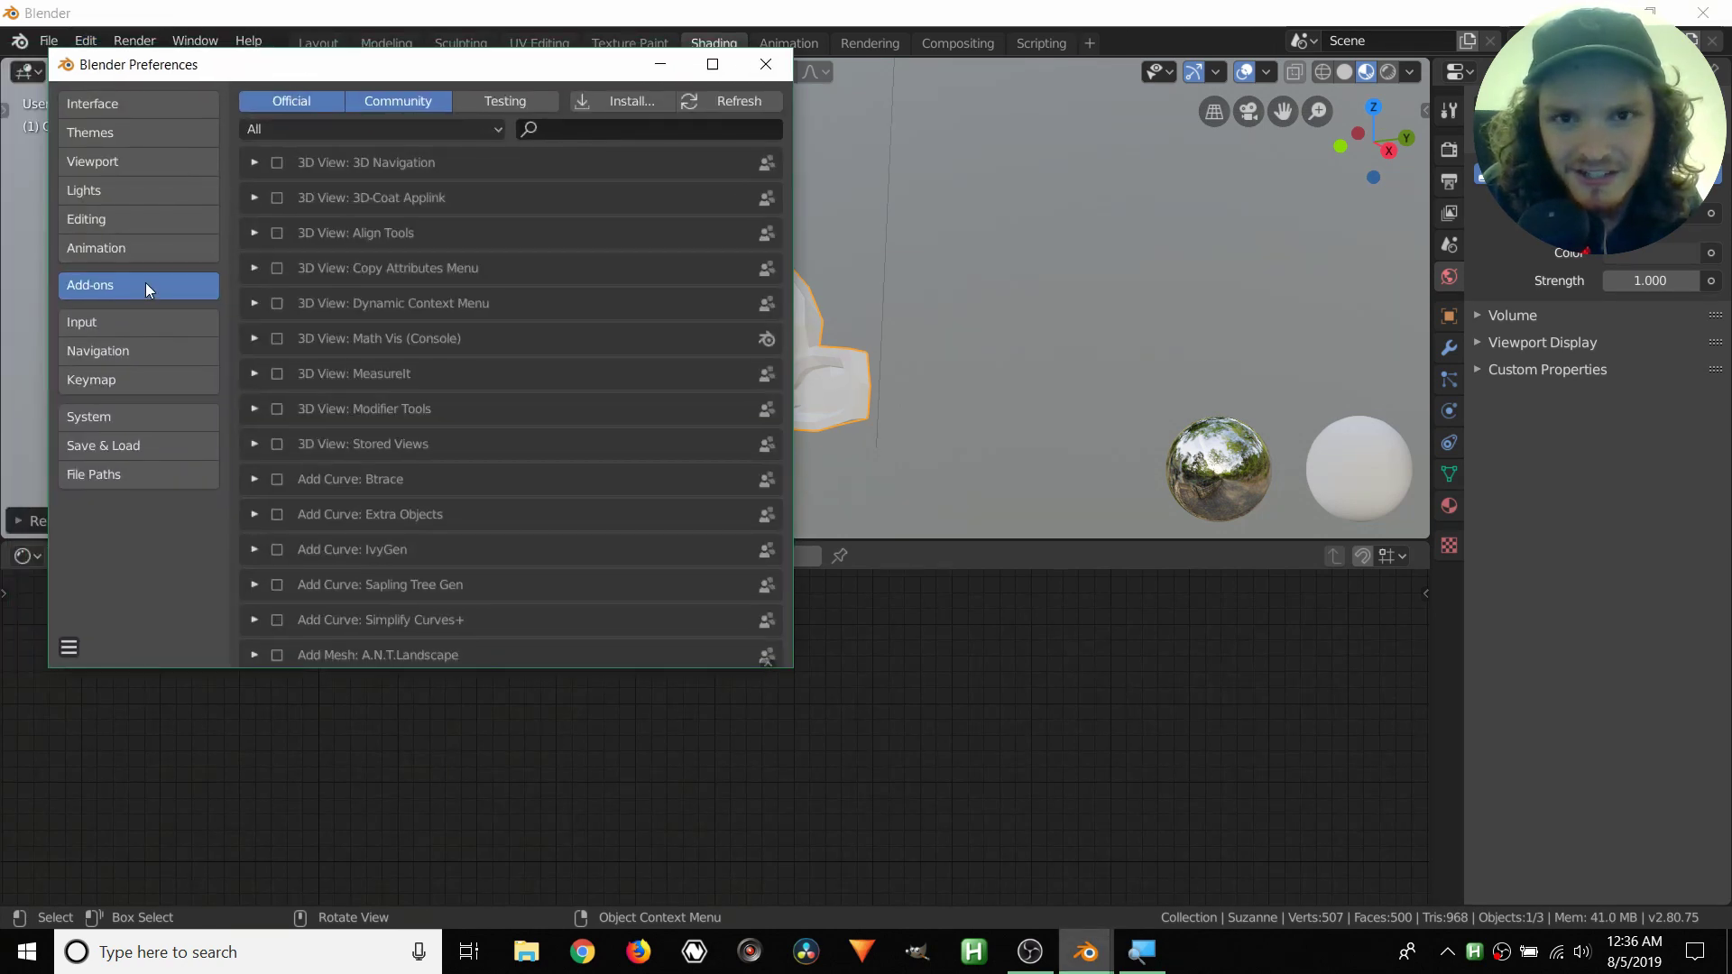
pyautogui.click(619, 133)
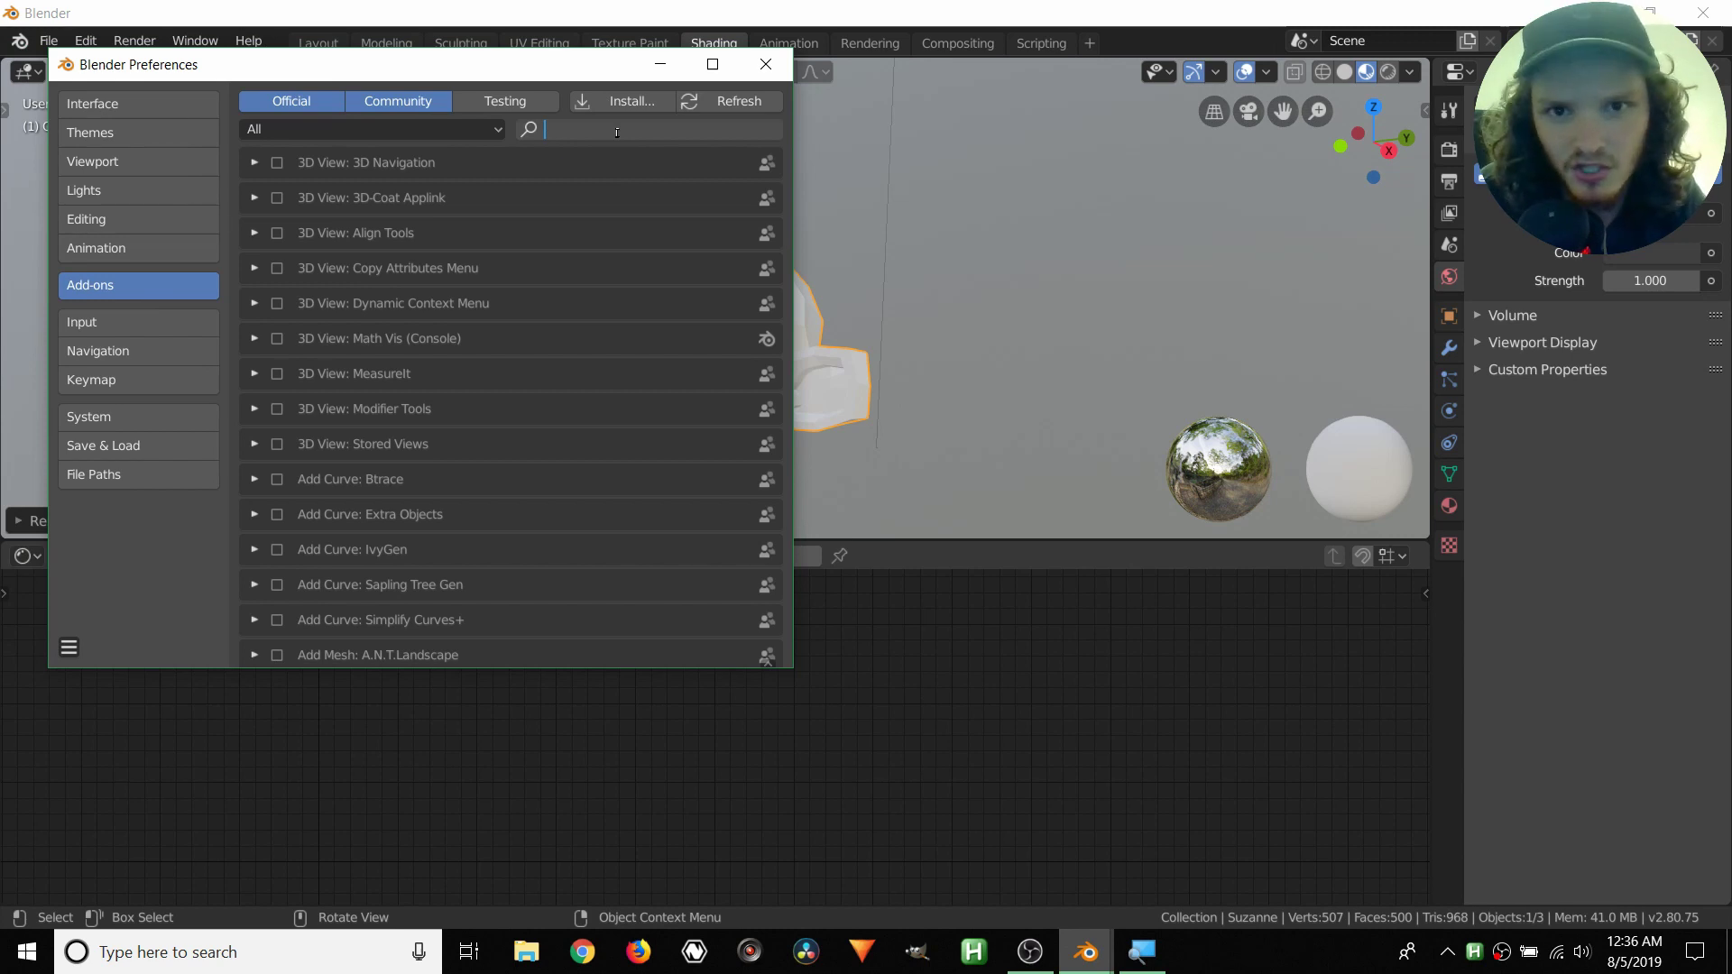
pyautogui.write('node')
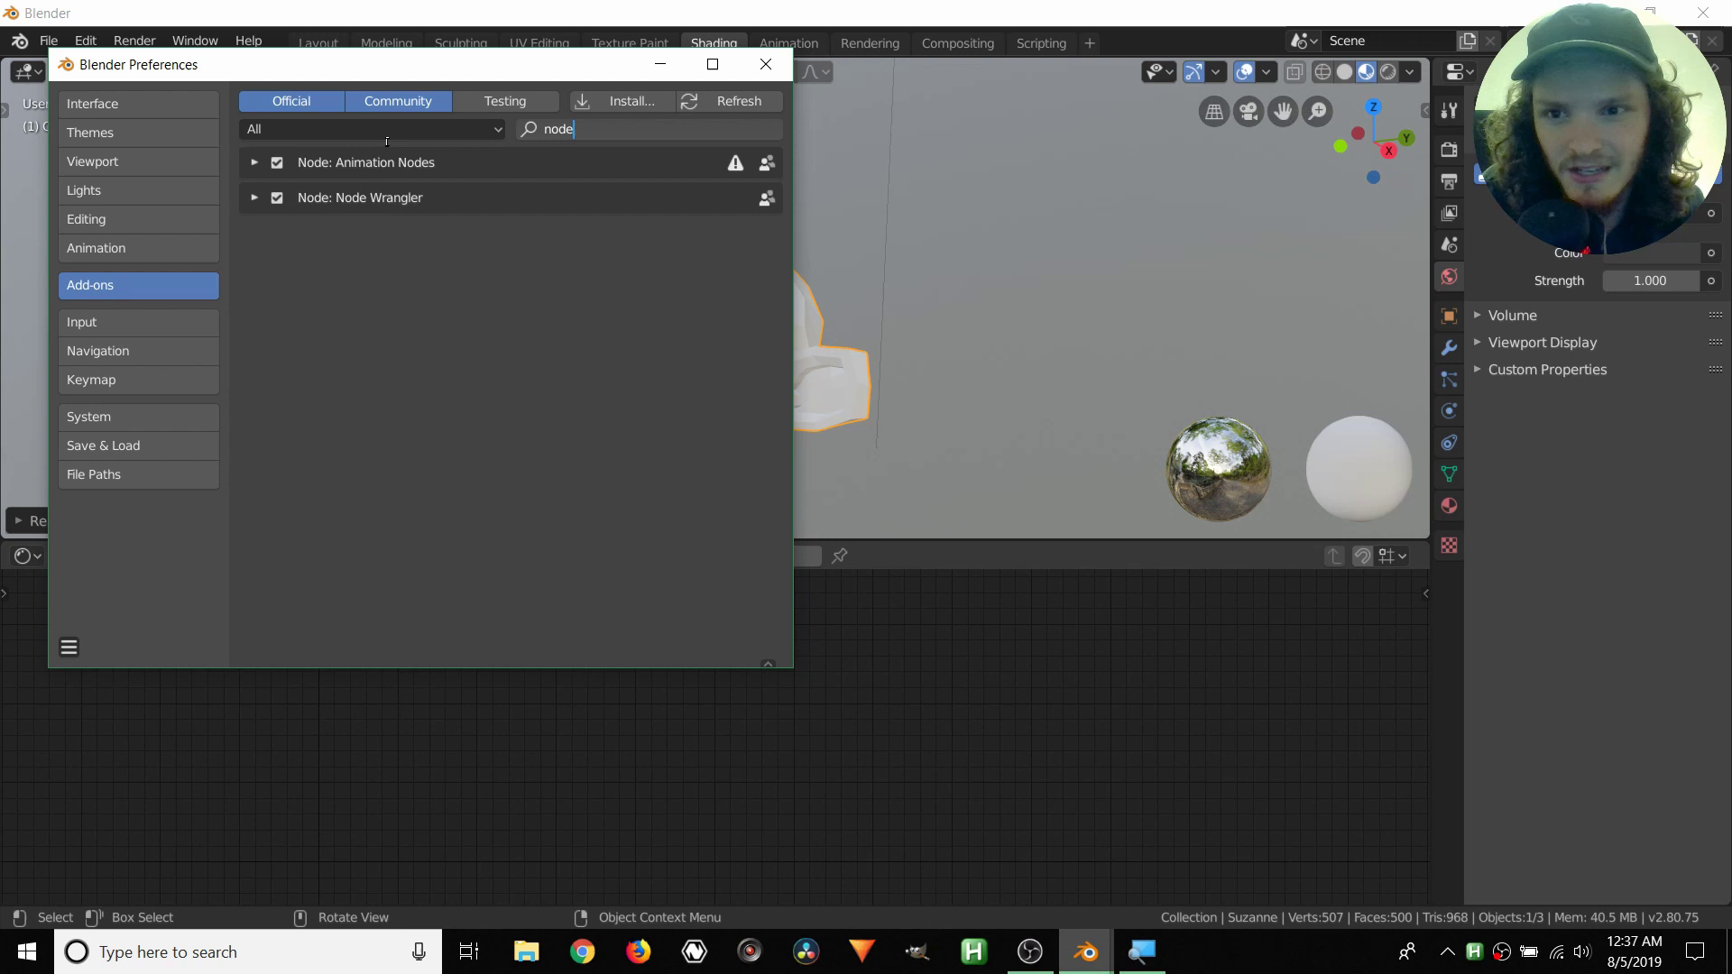
pyautogui.click(325, 101)
pyautogui.click(332, 103)
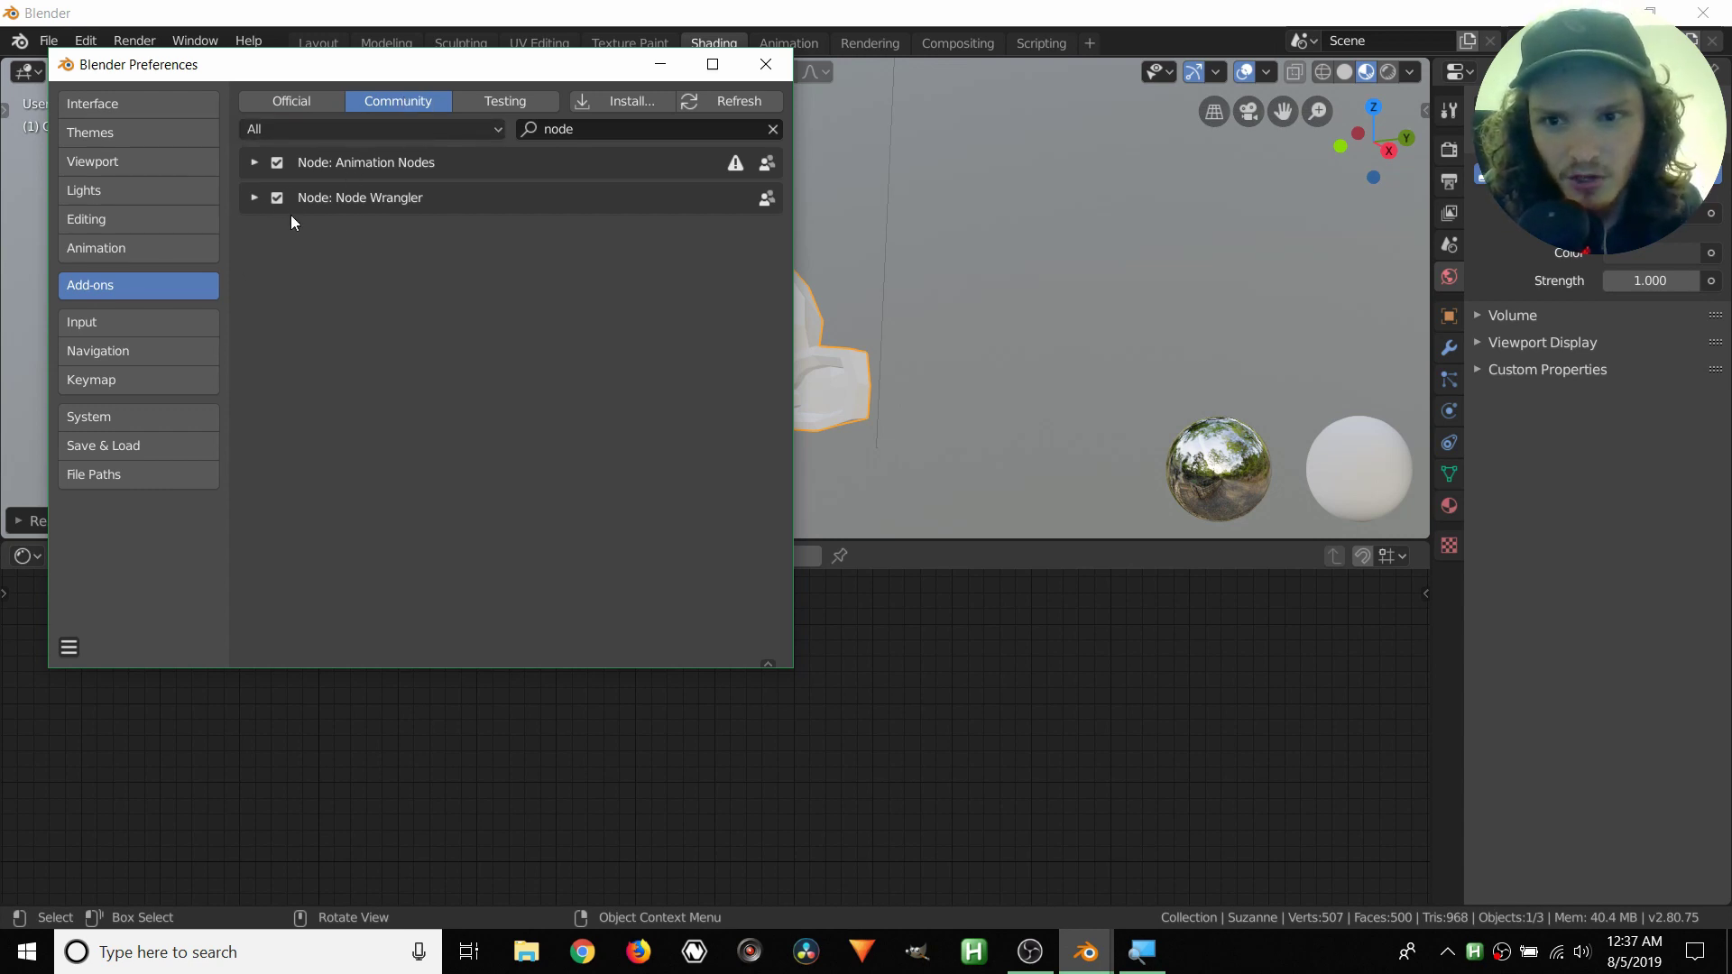
pyautogui.click(745, 69)
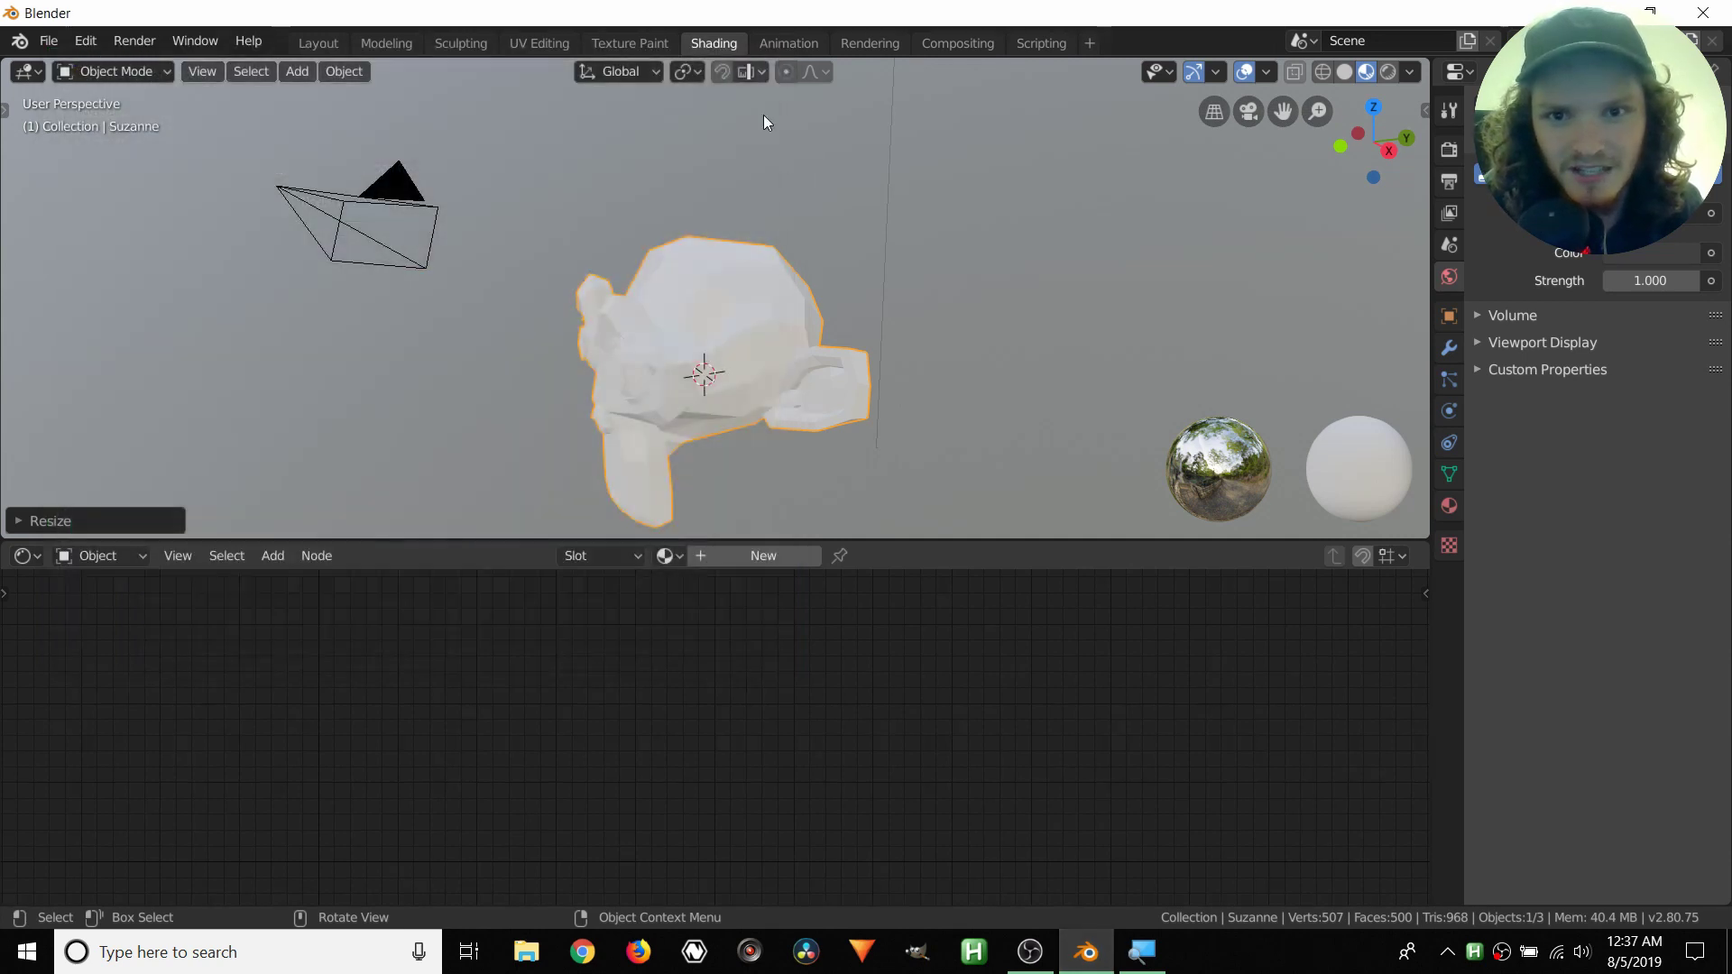